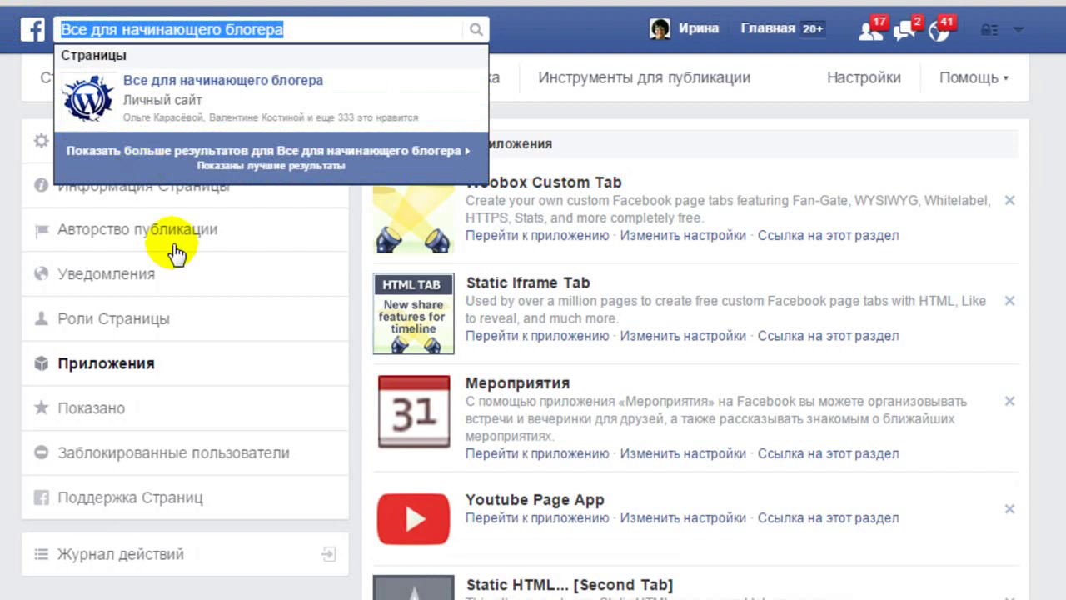
Search Facebook for "Woobox Custom Tab" and open that app's installation page.
type("Woobox Custom Tab")
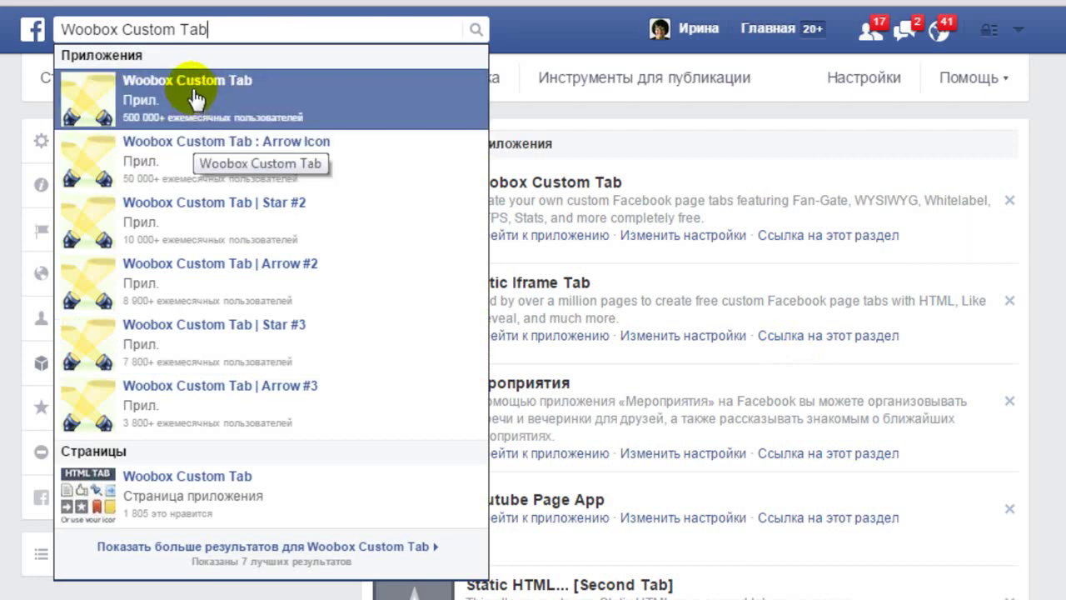
key("ctrl+BackSpace")
key("ctrl+BackSpace")
type("App")
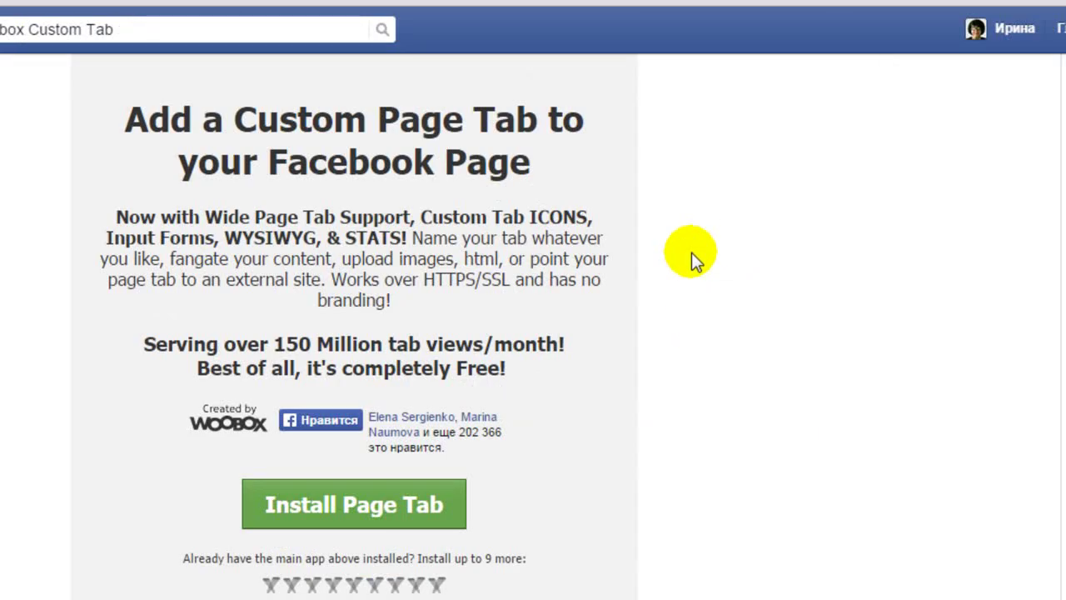
scroll(691, 253, "down", 2)
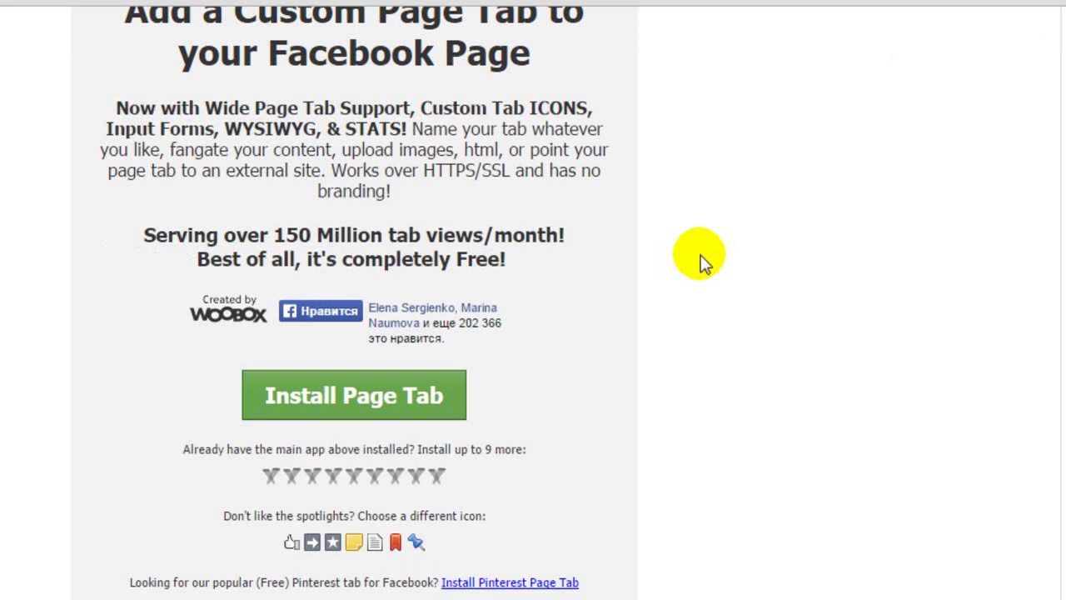
scroll(701, 257, "up", 2)
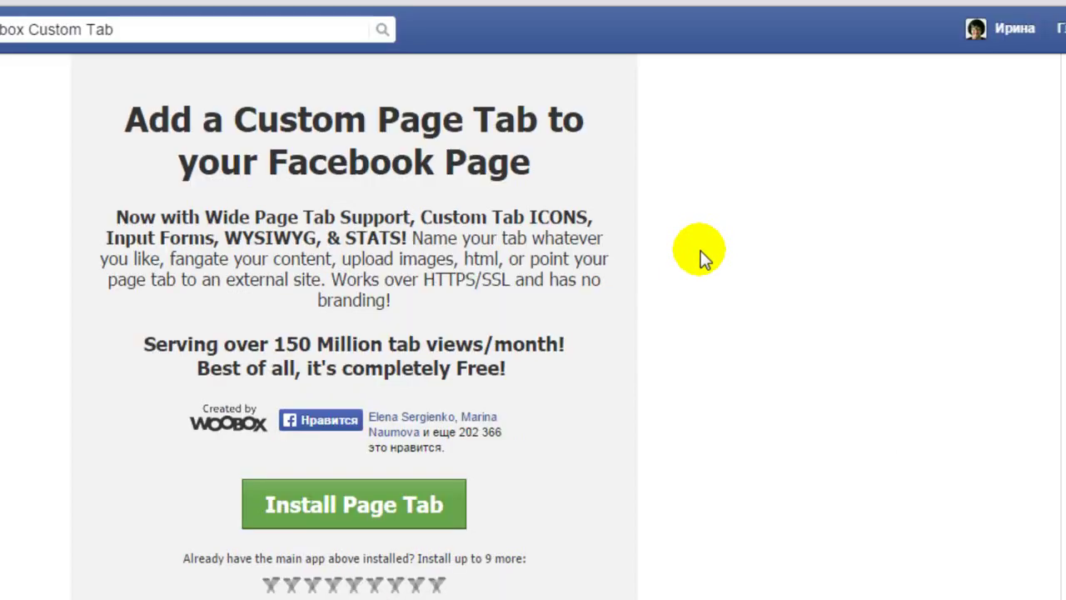
Try to install the main Woobox page tab, and install Page Tab #5 instead.
left_click(358, 507)
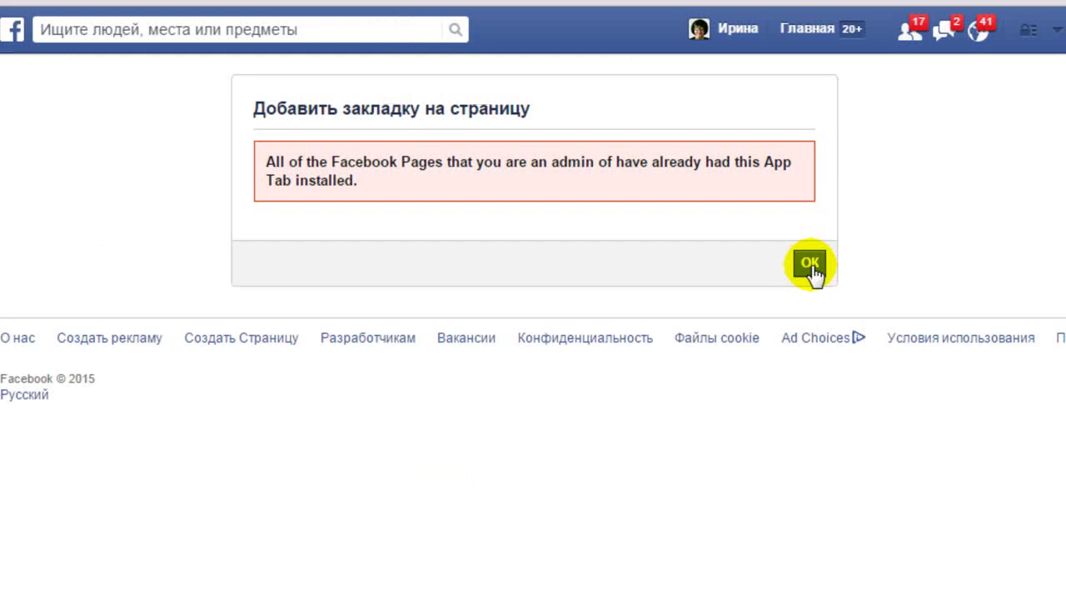
left_click(810, 264)
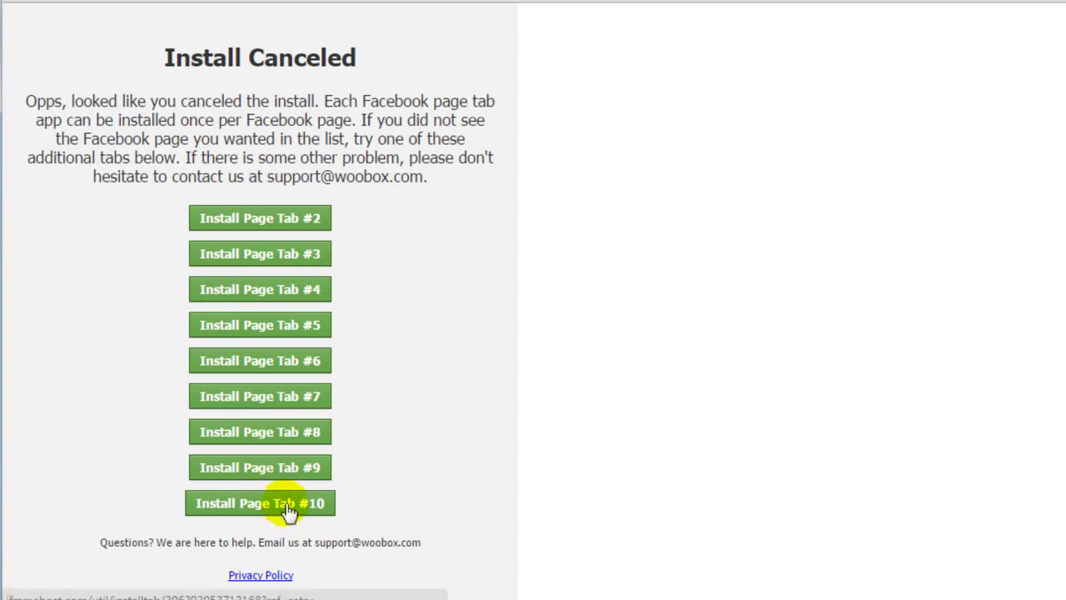
left_click(265, 330)
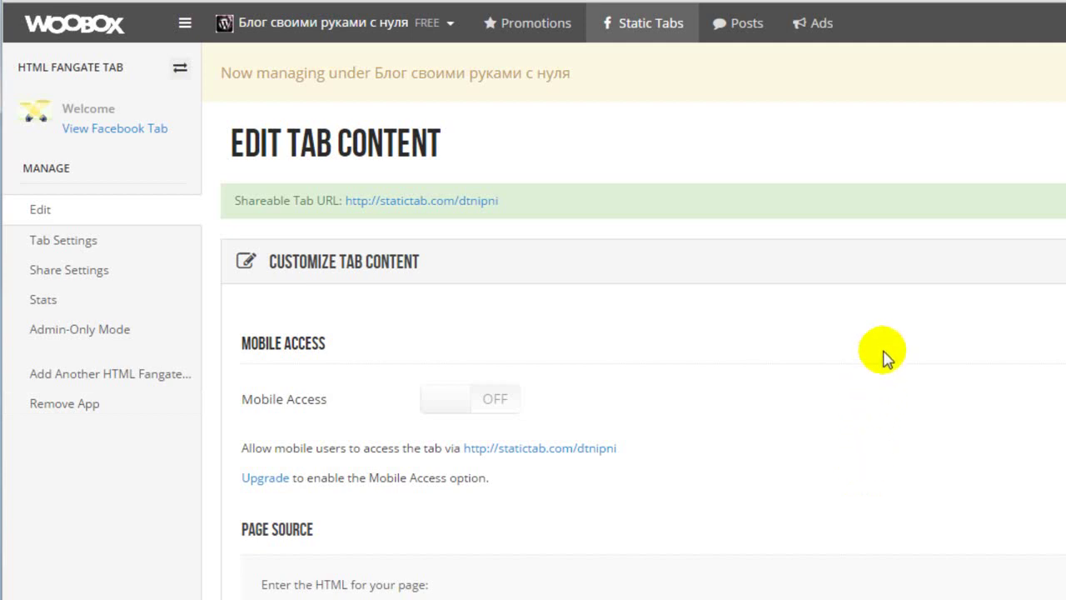
Check which businesses can be managed besides Блог своими руками с нуля.
scroll(546, 86, "down", 1)
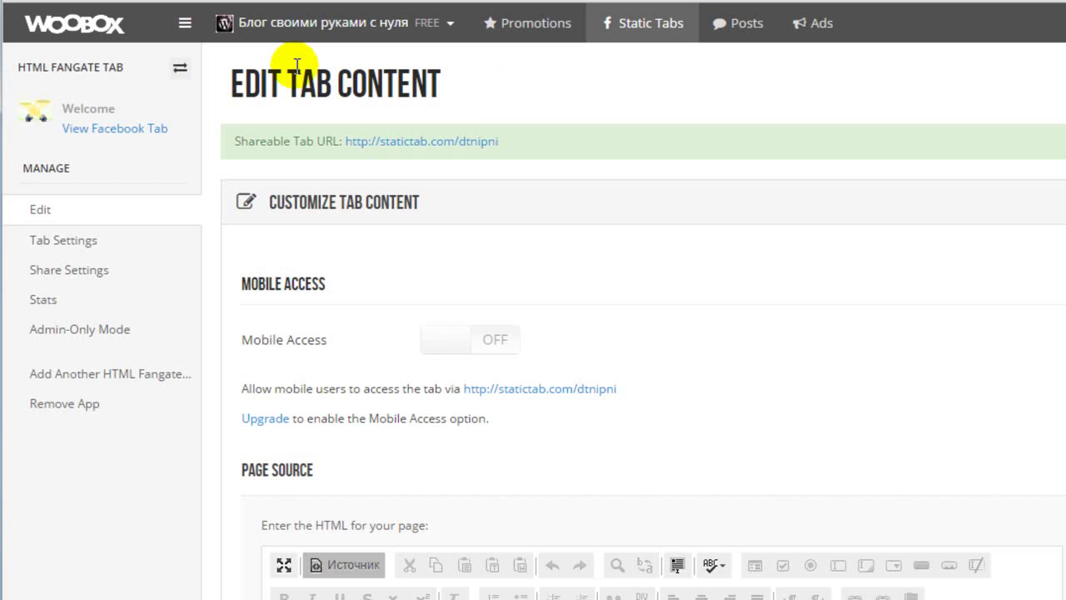
left_click(452, 28)
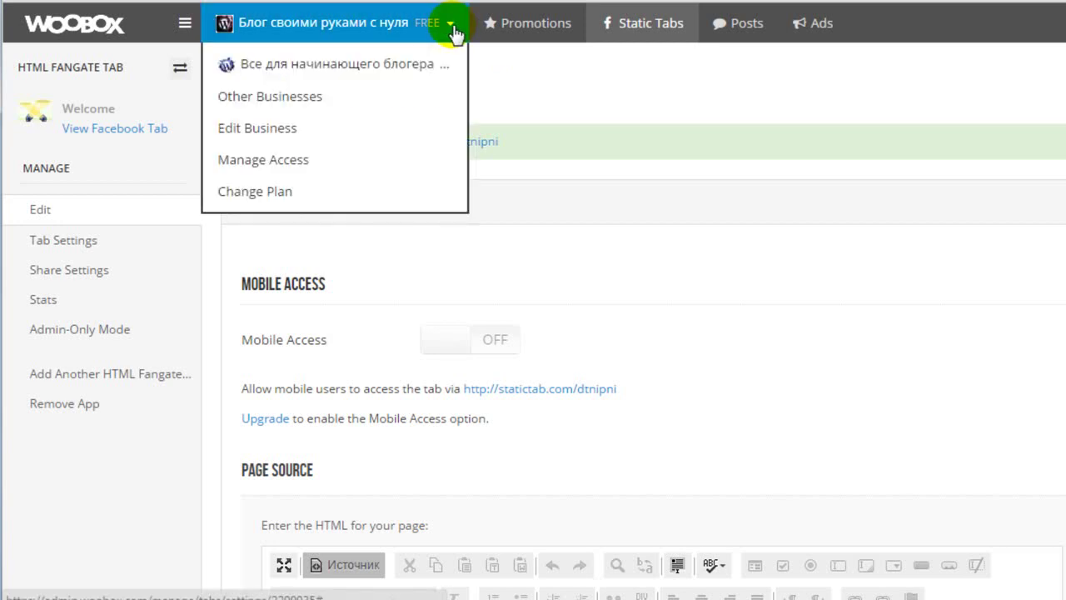
left_click(394, 25)
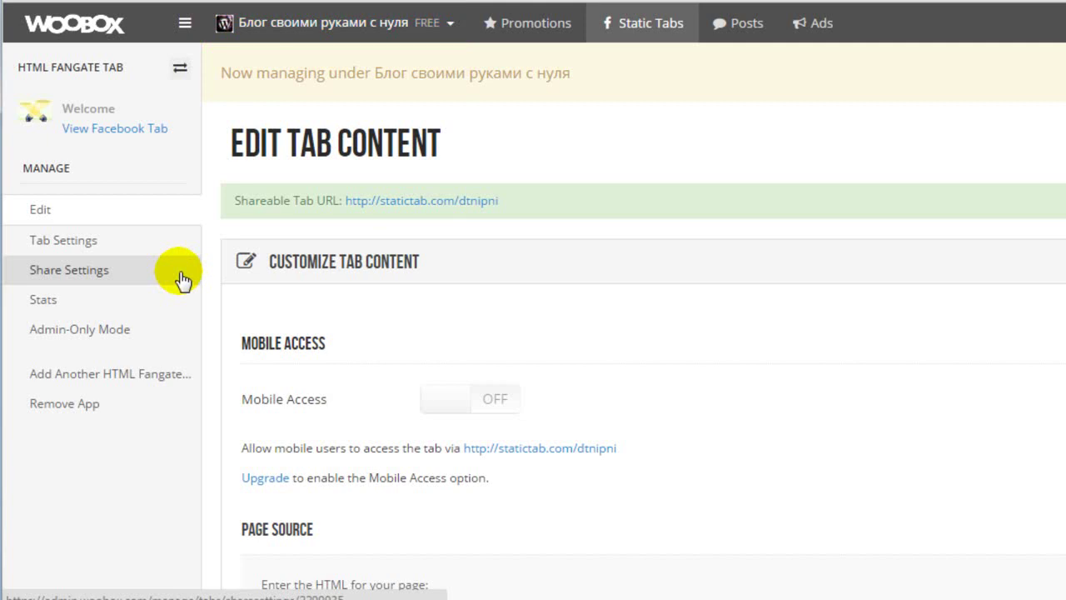
Open the list of installed tabs and try to create a new Youtube Tab for the page.
left_click(180, 71)
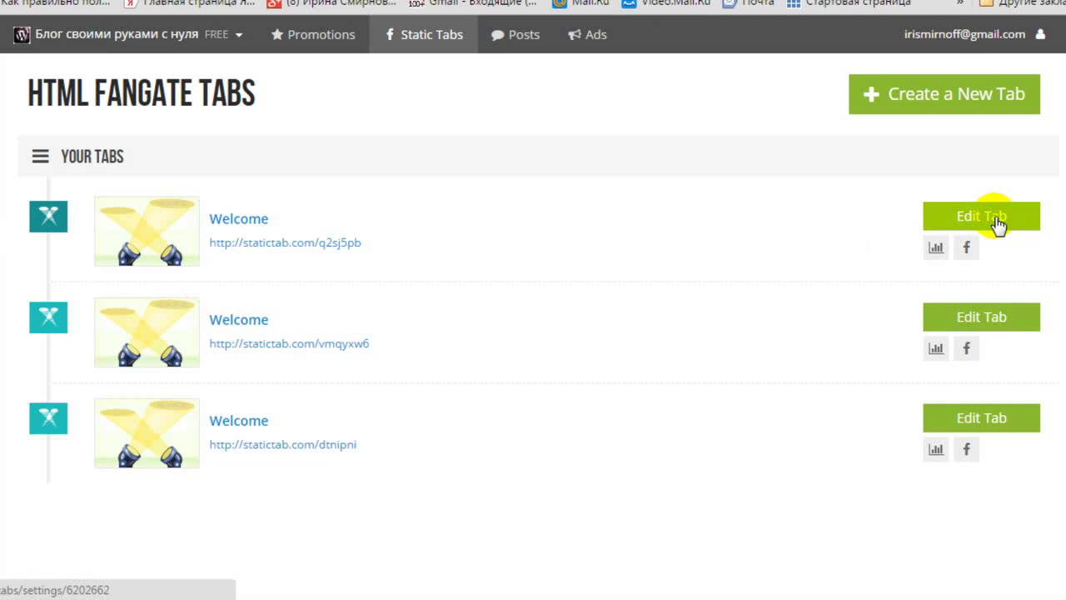
left_click(960, 106)
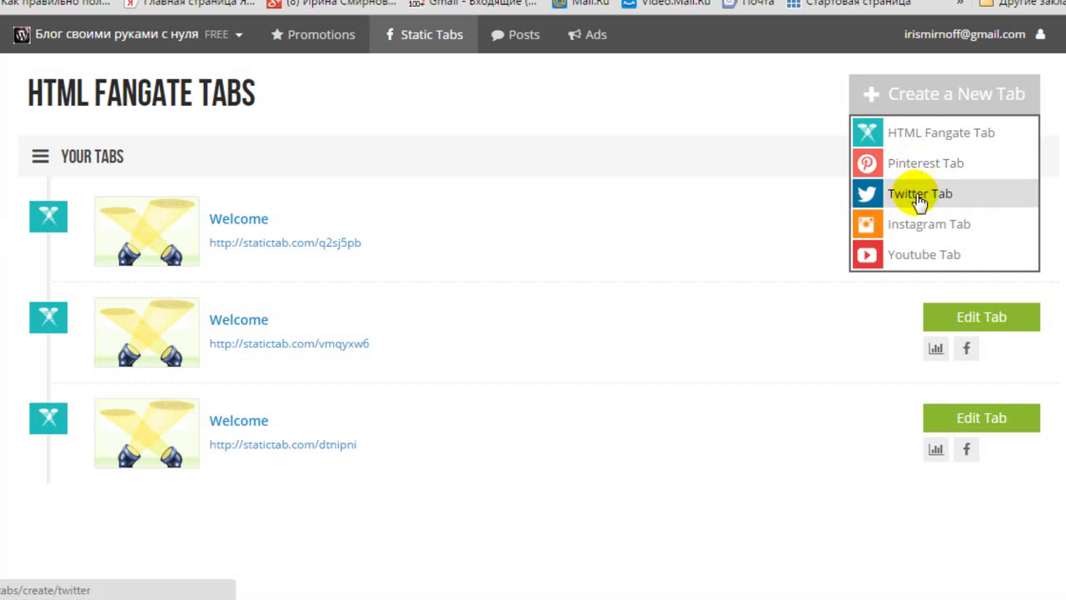
left_click(918, 261)
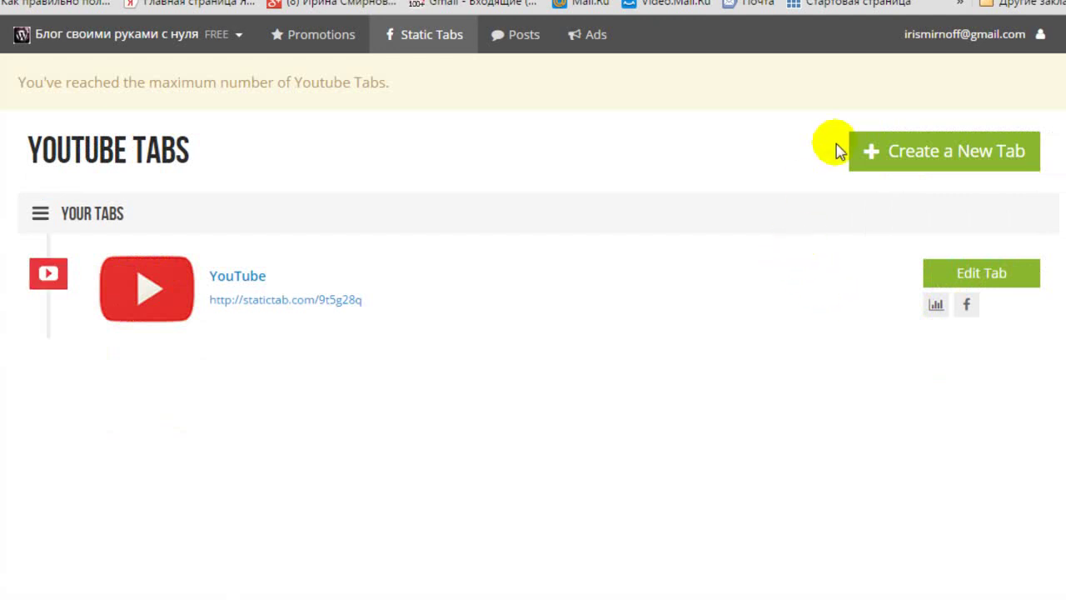
Open the existing YouTube tab for editing and bring up its YouTube settings.
left_click(983, 277)
scroll(829, 234, "down", 5)
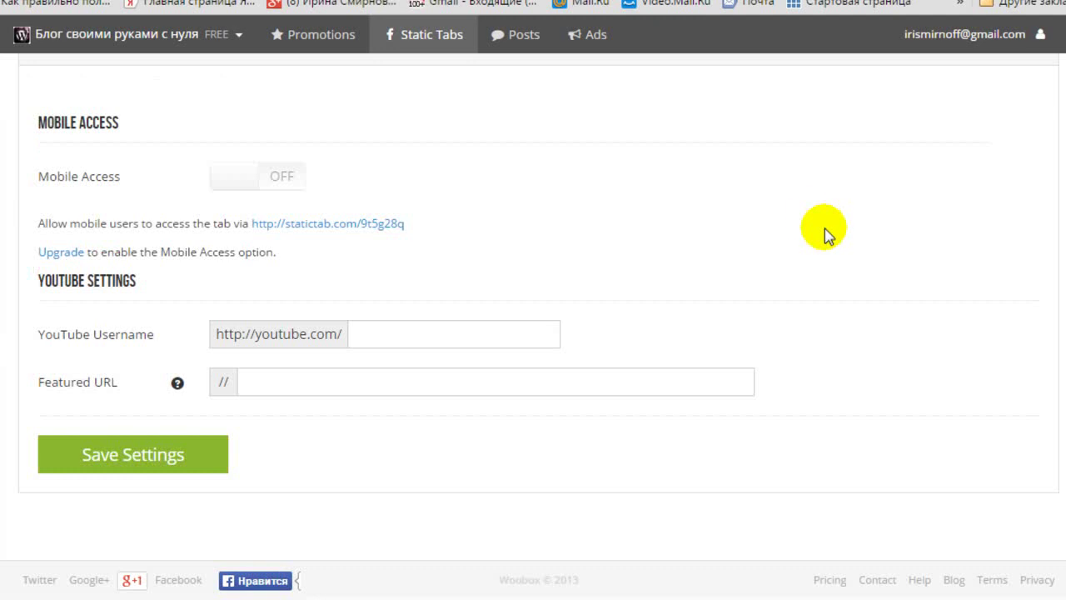
scroll(814, 226, "up", 2)
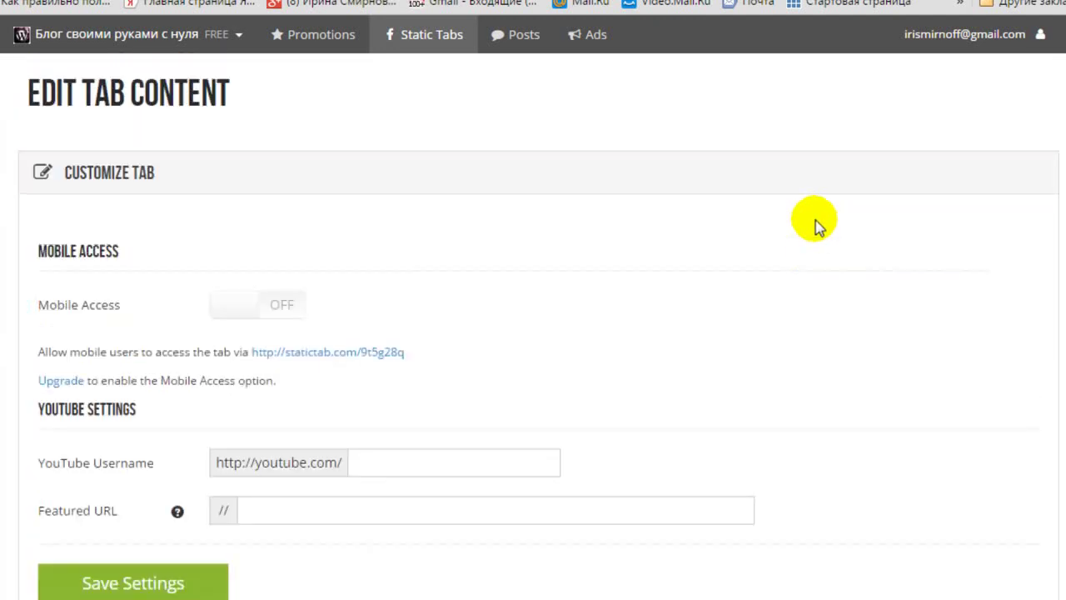
scroll(816, 225, "down", 1)
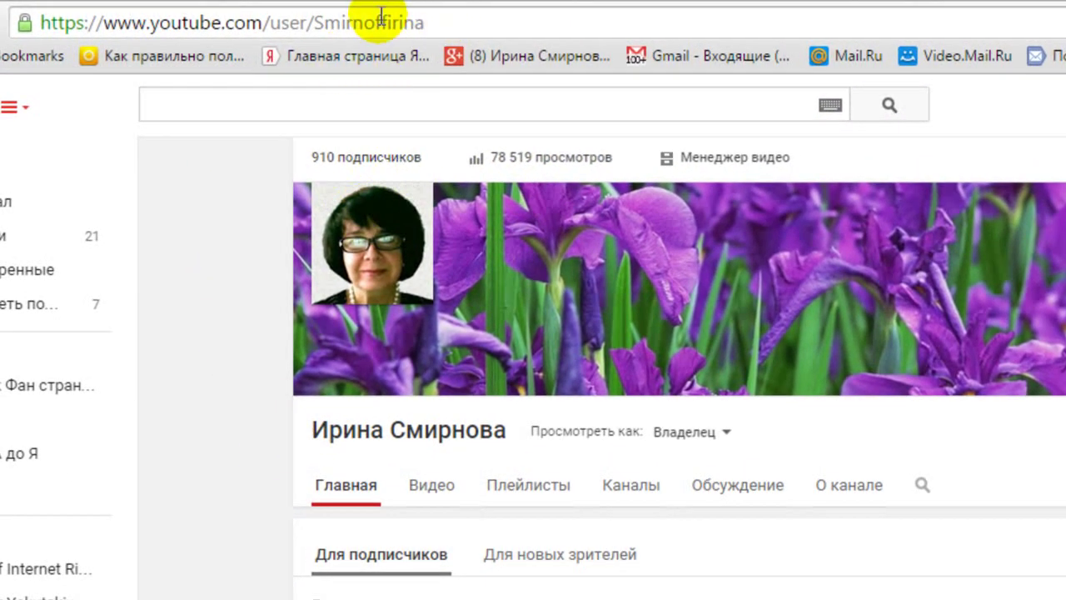
Copy the channel's username from its YouTube address and paste it as the tab's YouTube Username in Woobox.
left_click(317, 22)
left_click_drag(329, 20, 438, 22)
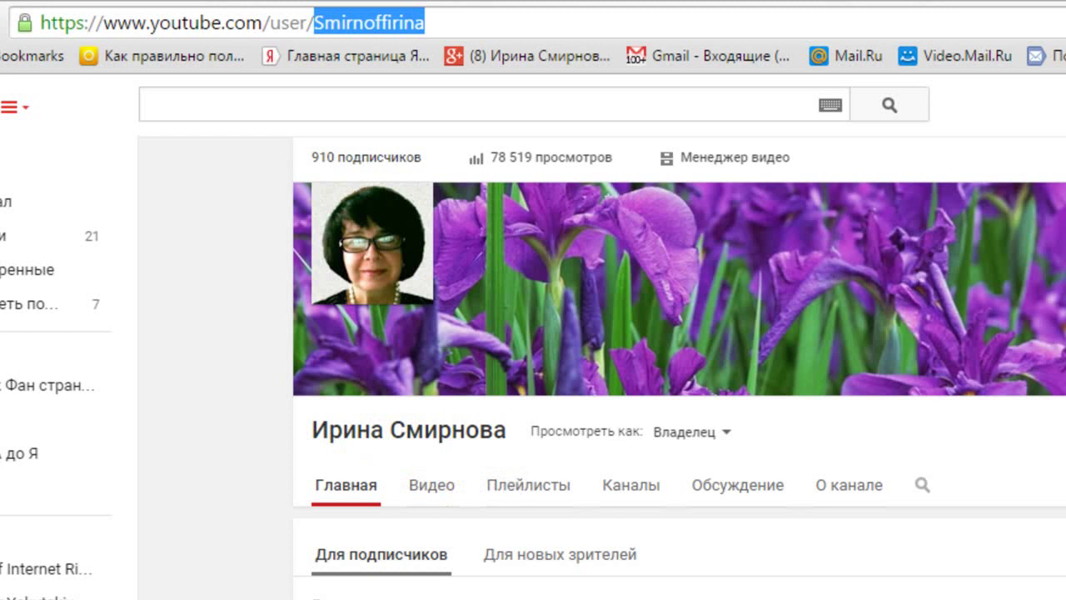
left_click(416, 446)
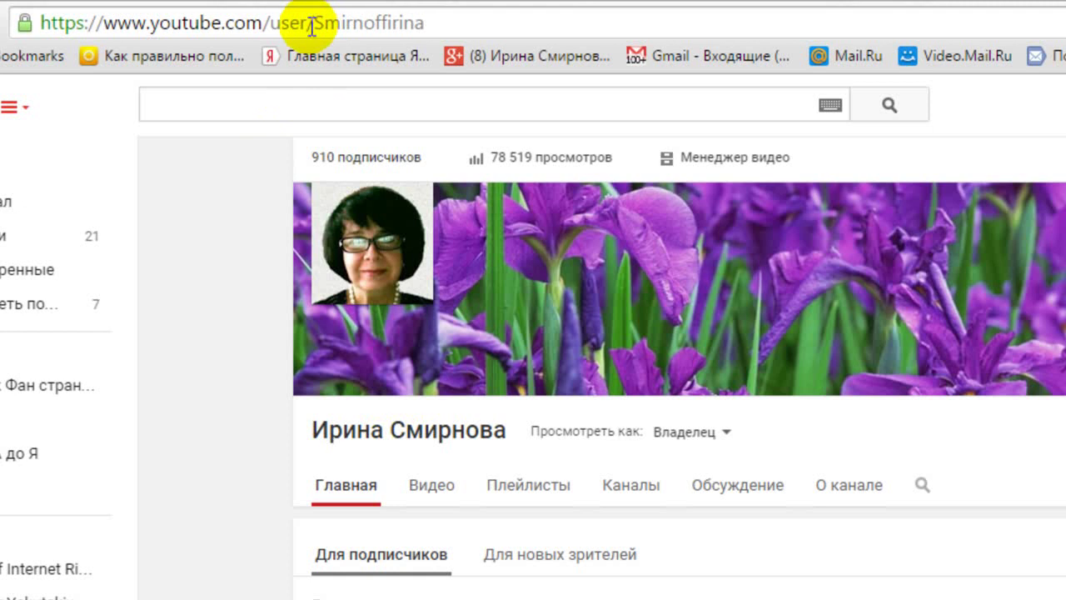
left_click_drag(315, 24, 430, 11)
key("ctrl+c")
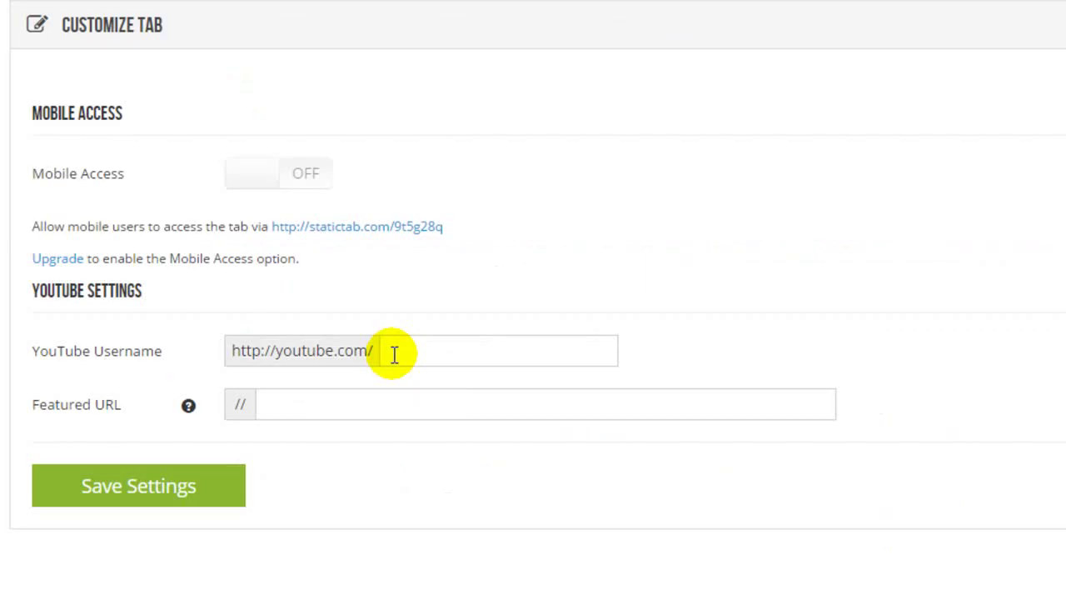
left_click(392, 352)
key("ctrl+v")
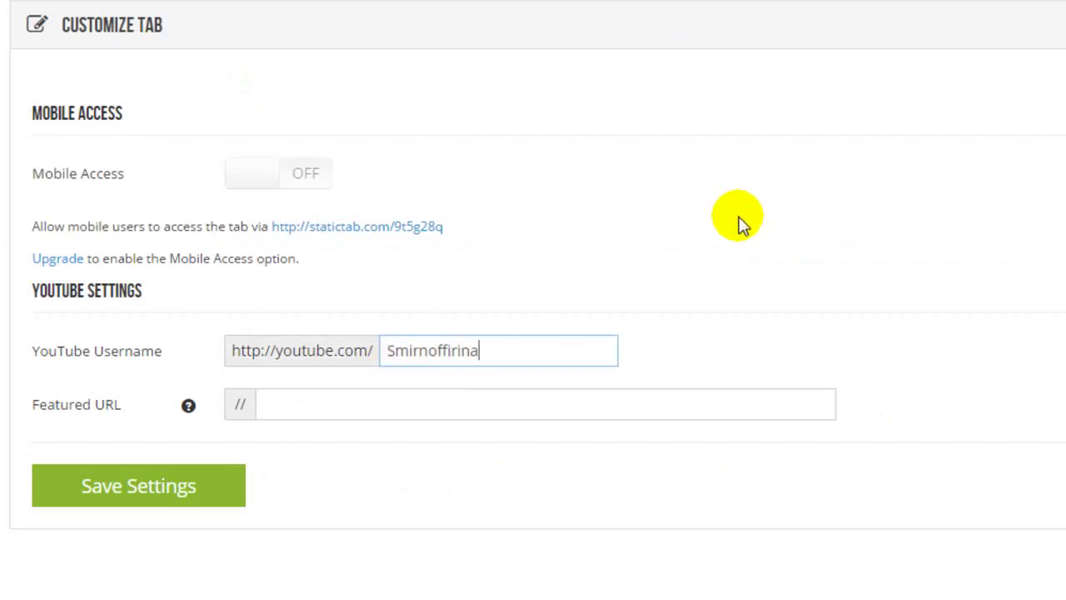
left_click(274, 405)
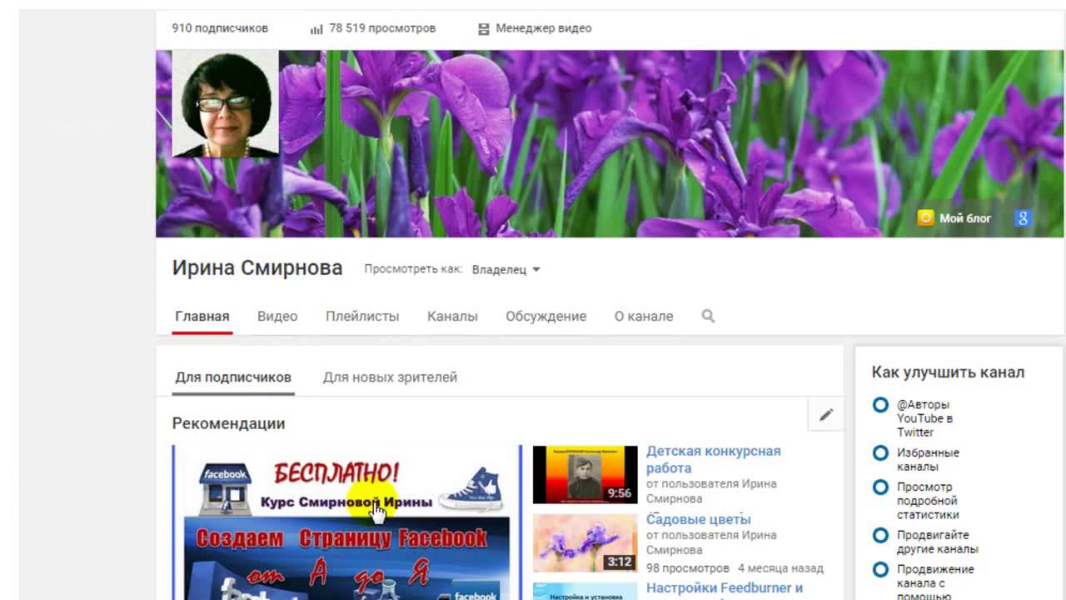
left_click(360, 533)
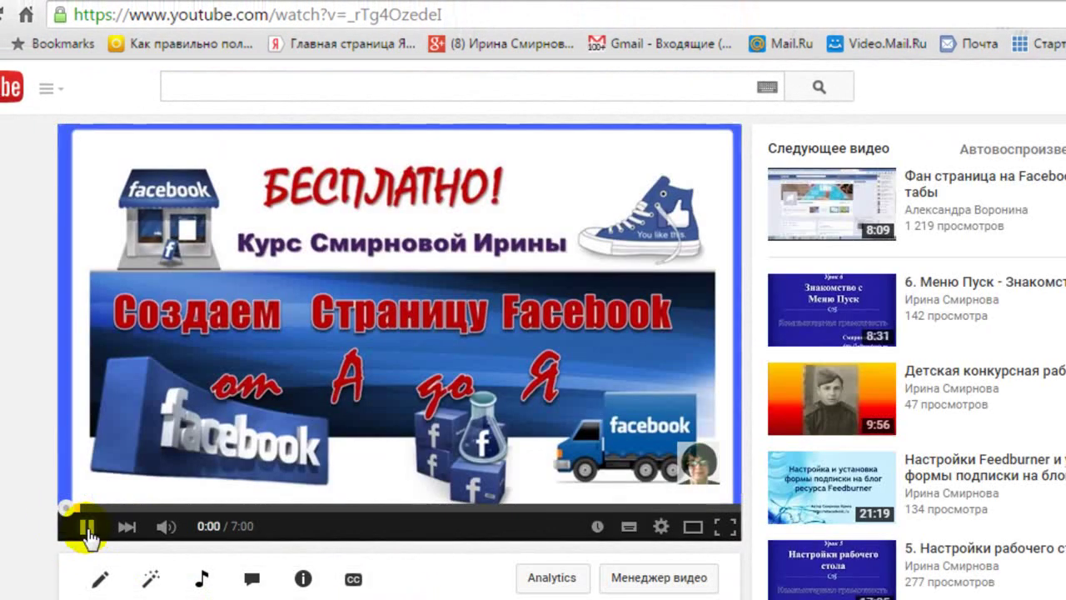
left_click(87, 530)
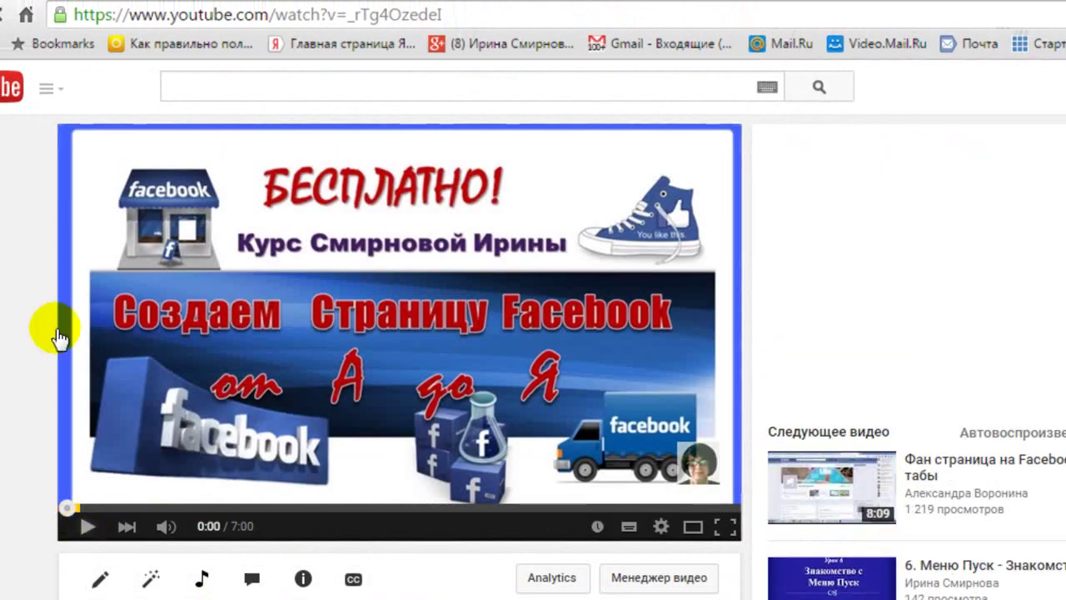
left_click_drag(476, 10, 57, 13)
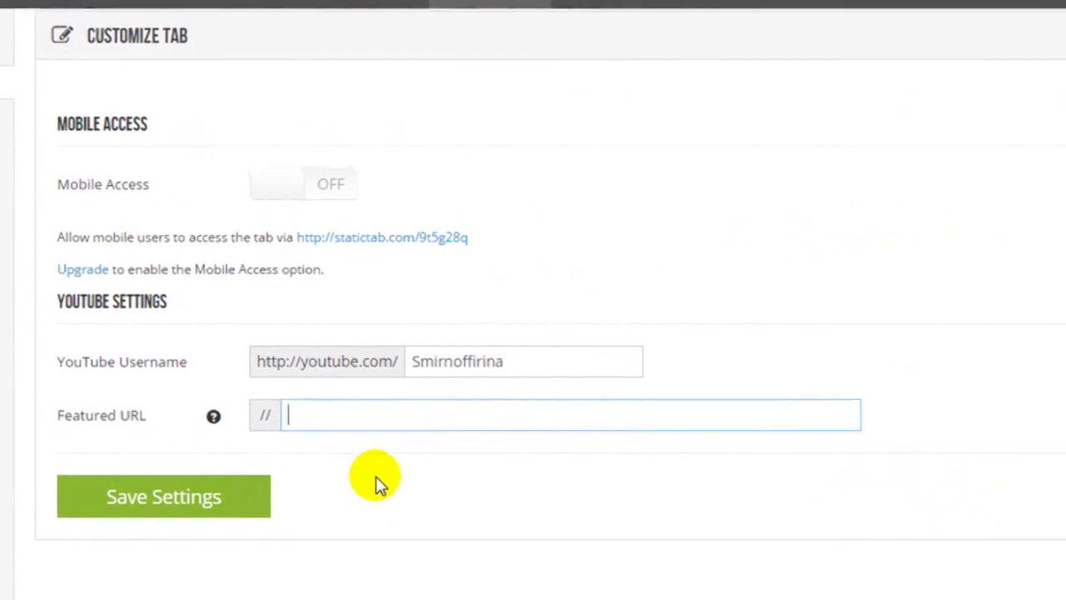
type("https://www.youtube.com/watch?v=_rTg4Ozedel")
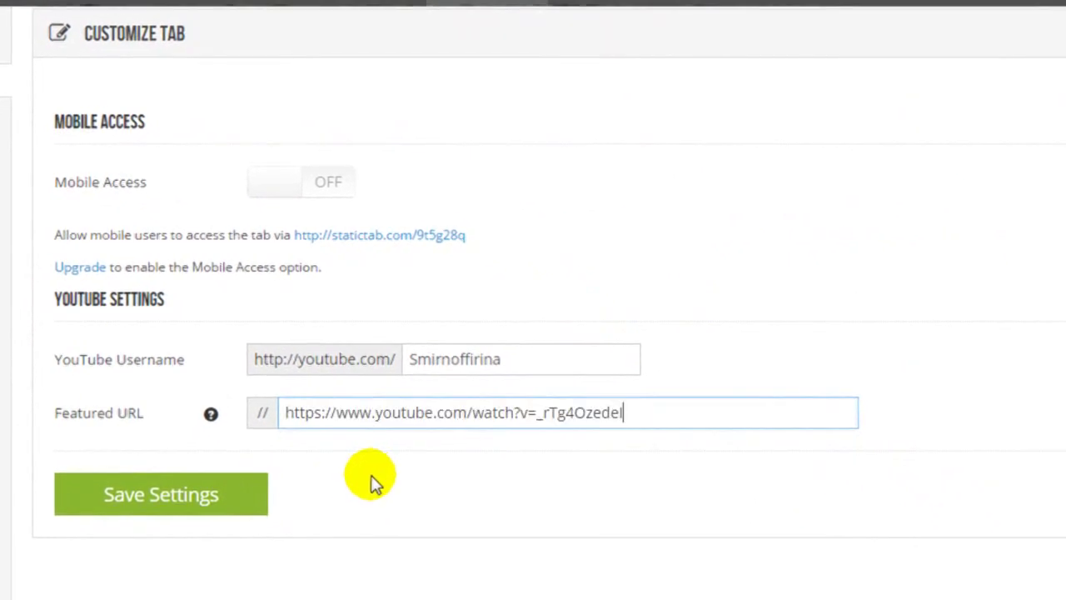
left_click(148, 504)
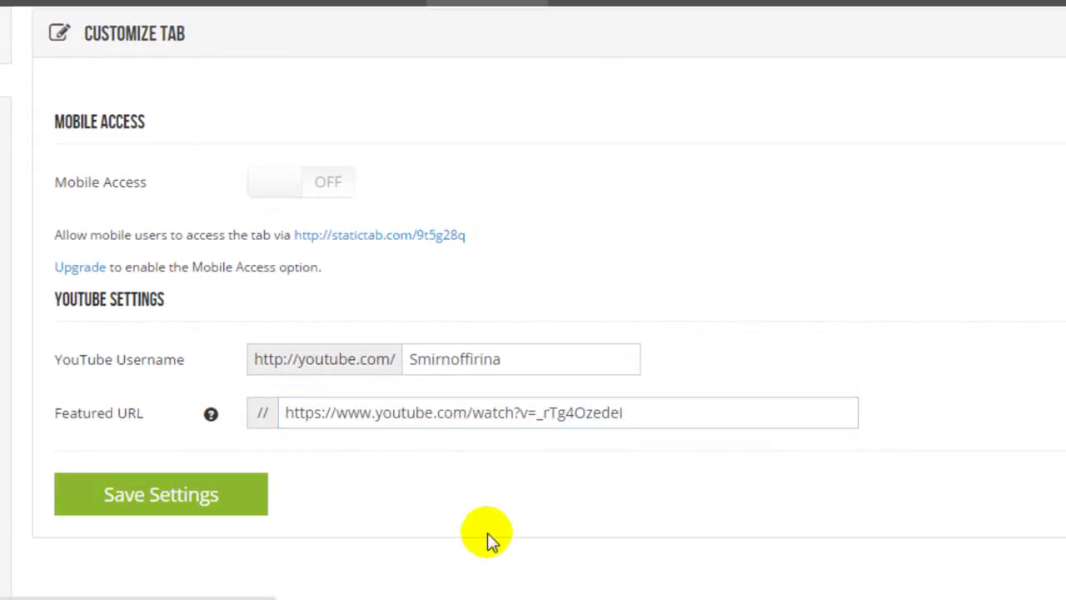
Try to turn on Mobile Access for the YouTube tab.
scroll(631, 289, "up", 1)
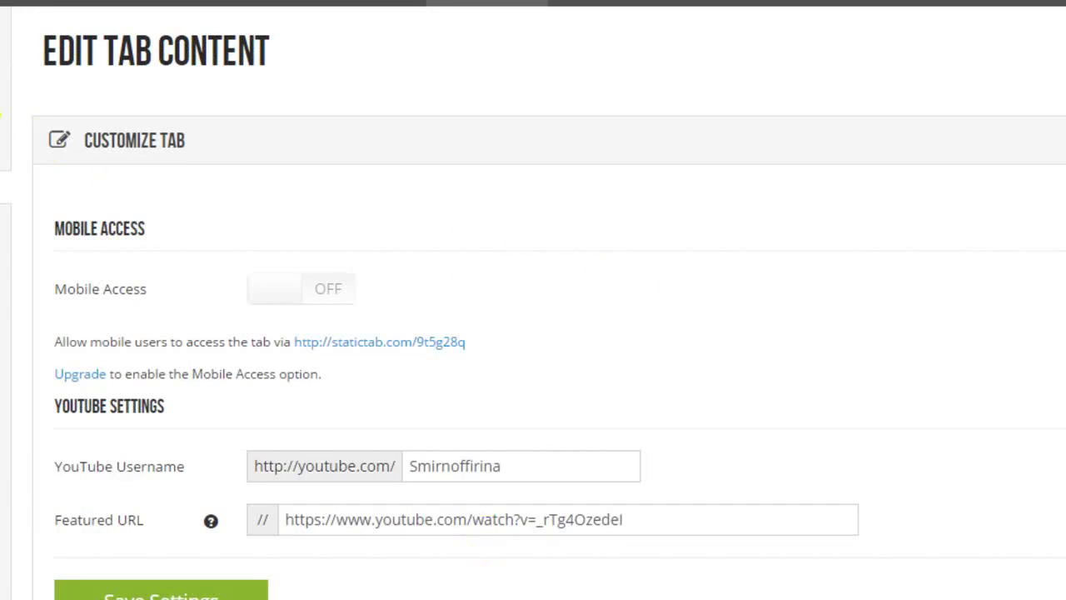
scroll(589, 259, "down", 2)
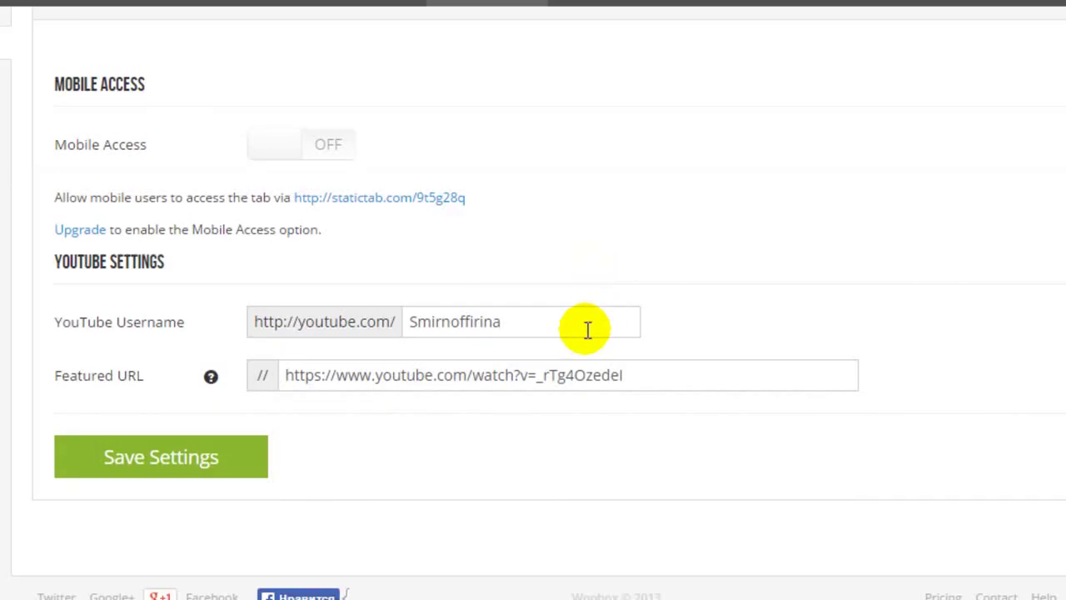
scroll(432, 391, "up", 1)
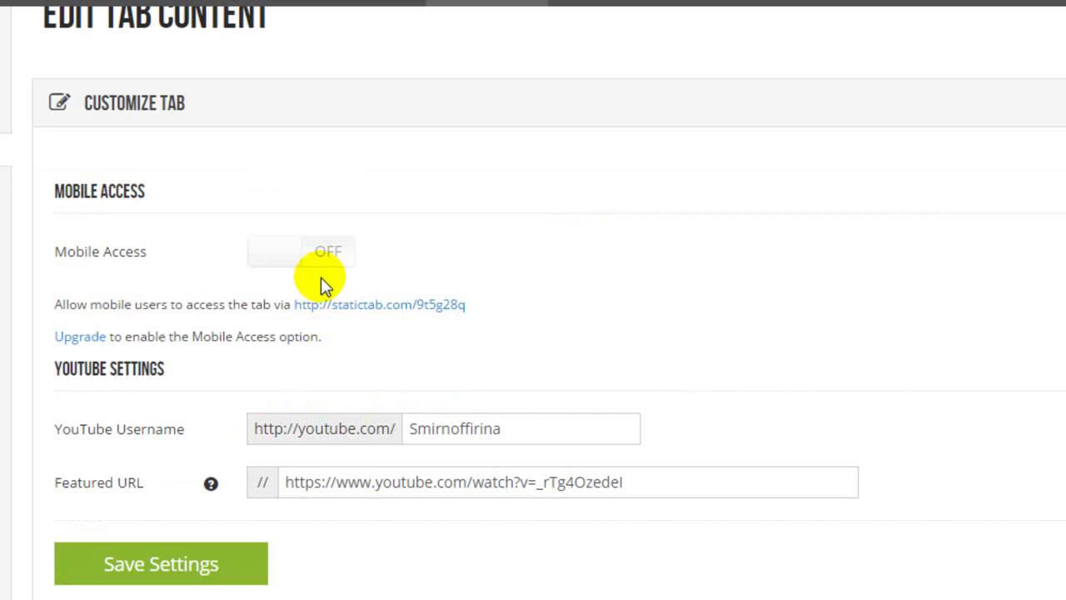
left_click(275, 257)
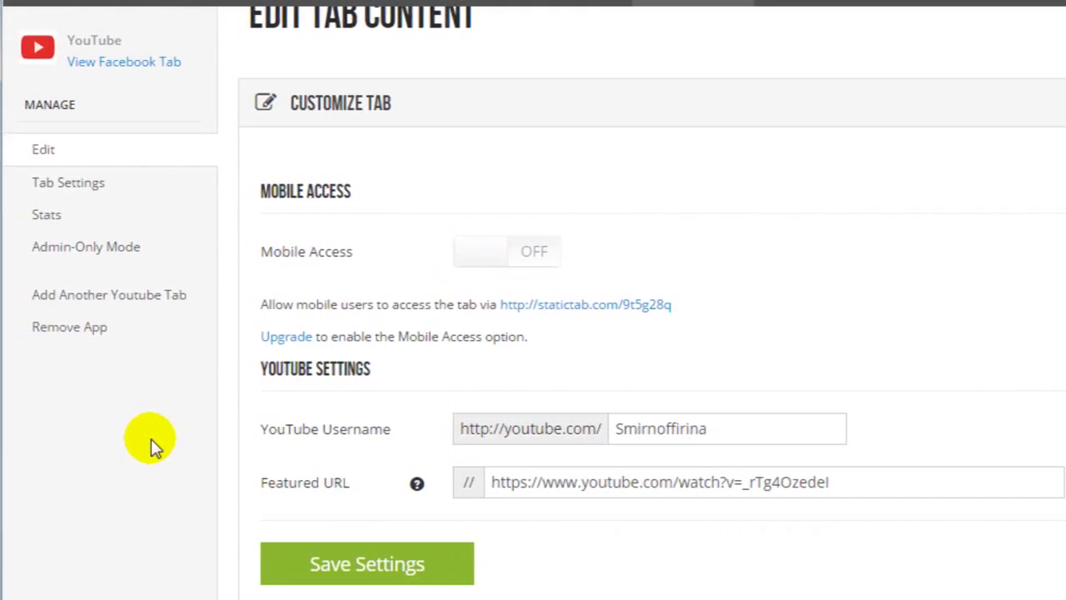
Open the YouTube tab's settings and change its tab name to "Мой канал".
left_click(94, 185)
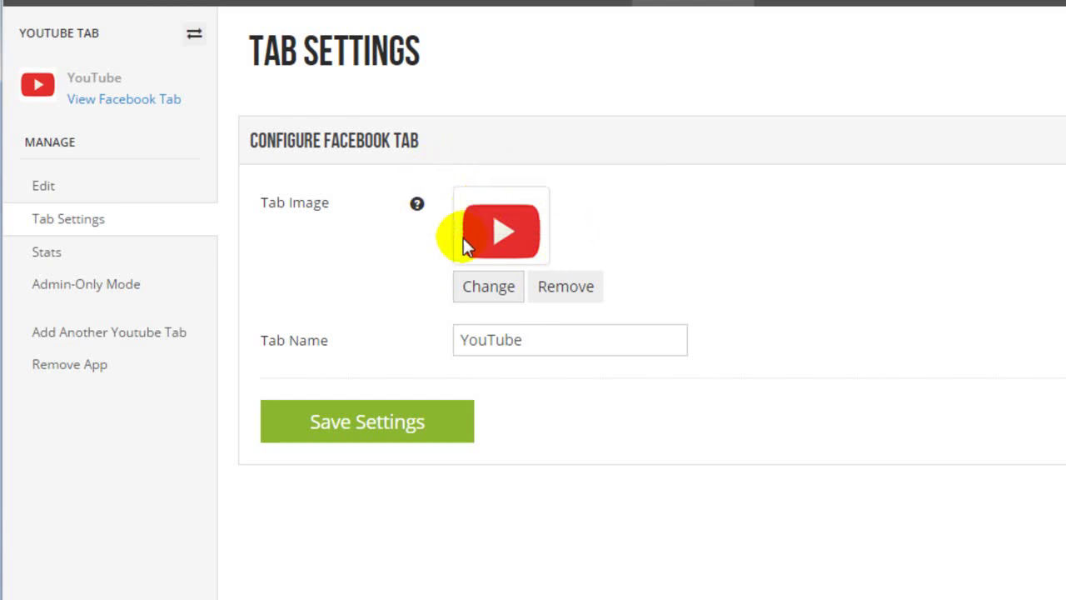
mouse_move(417, 205)
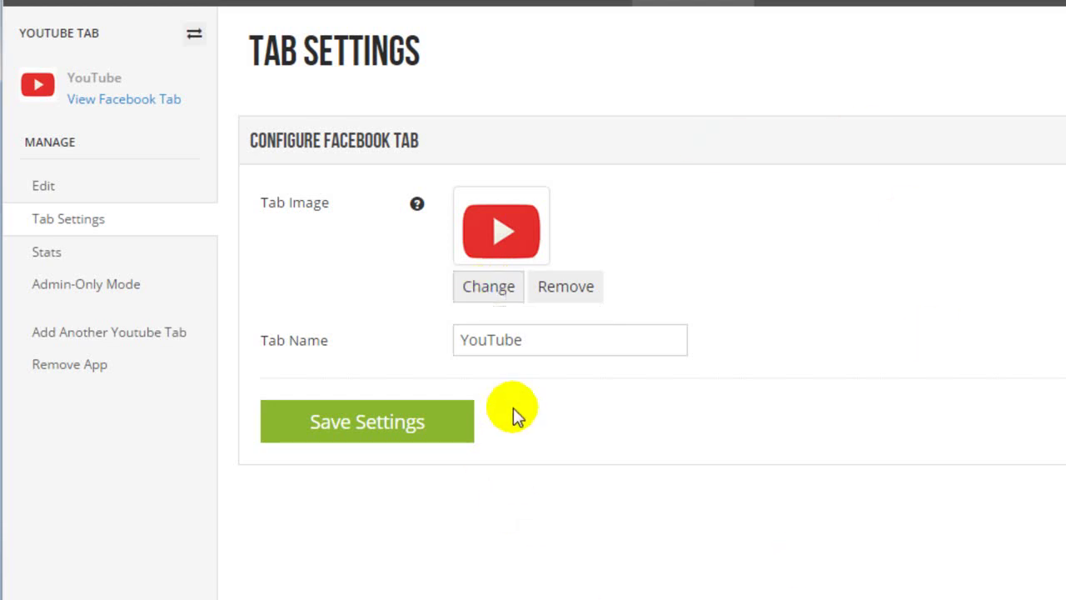
left_click_drag(459, 340, 538, 336)
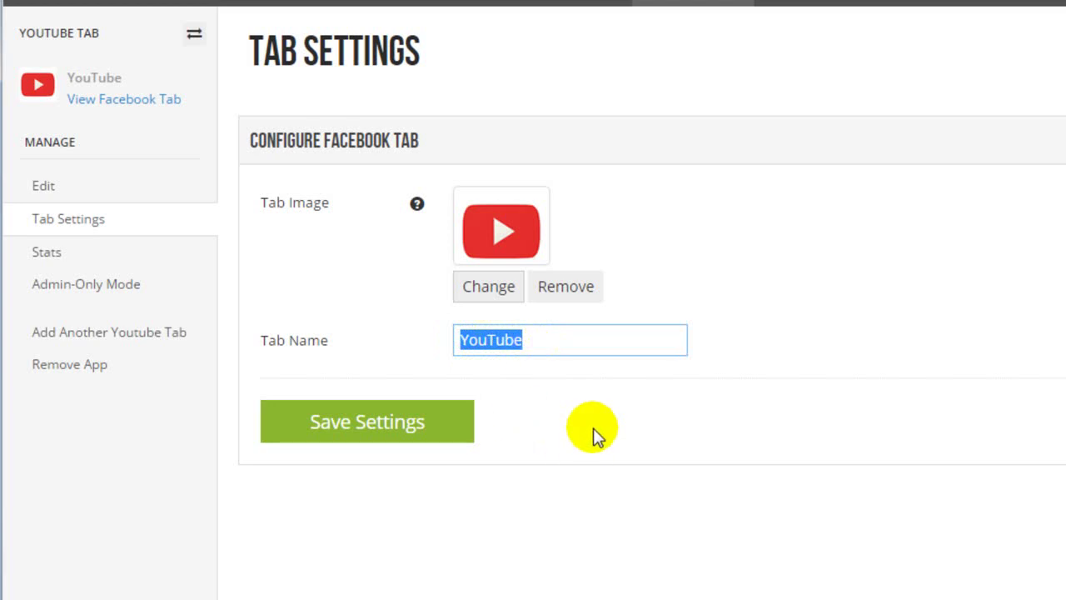
type("Vid")
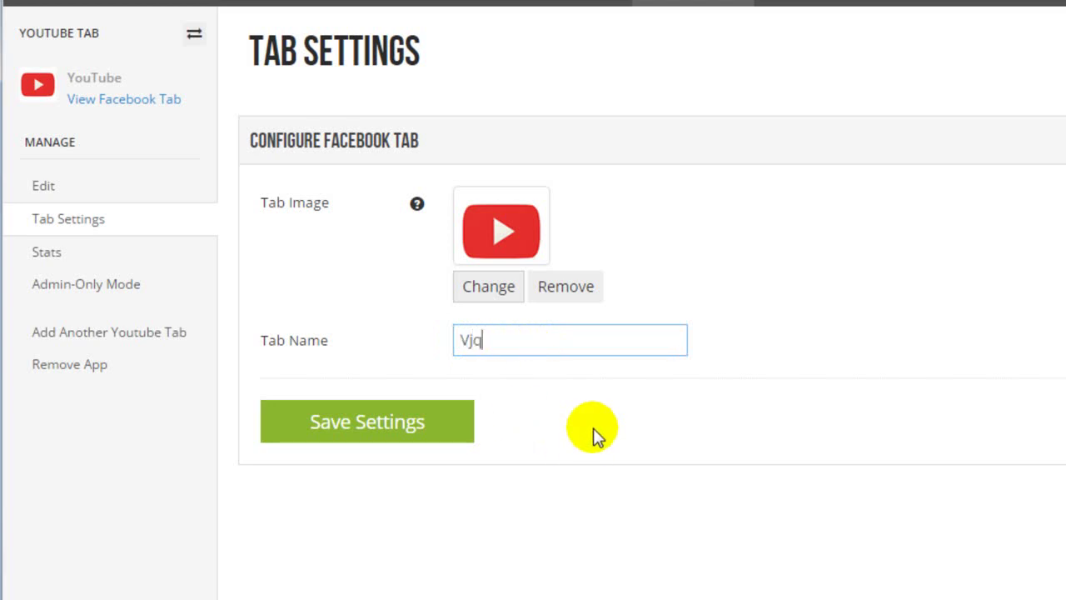
key("BackSpace")
key("BackSpace")
key("BackSpace")
type("Мой канал")
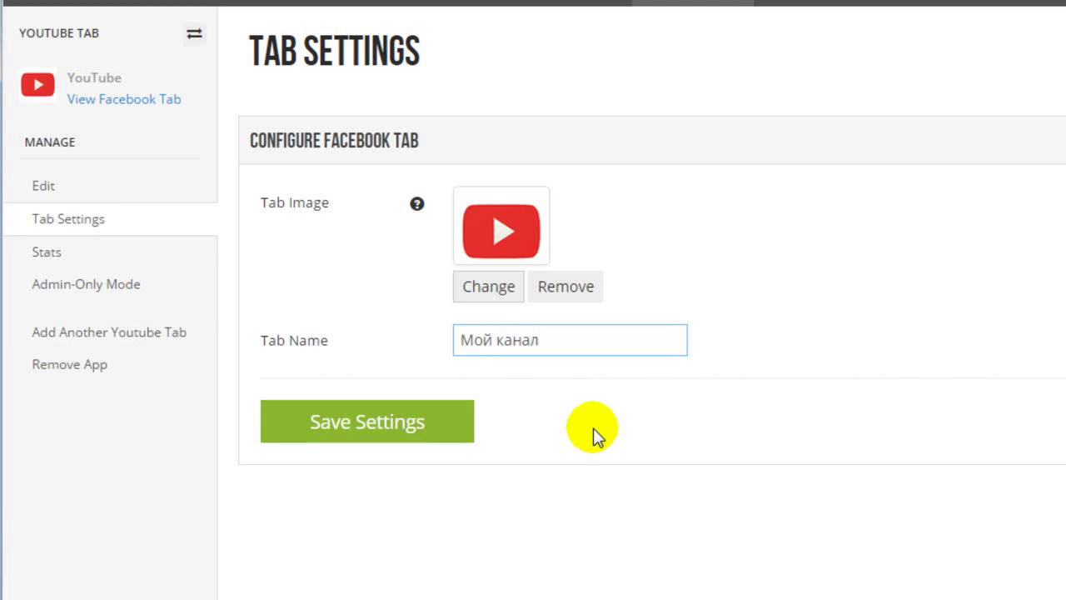
Save the tab settings, switch to the "Блог своими руками с нуля" Facebook page and open its "Мой канал" tab.
left_click(363, 437)
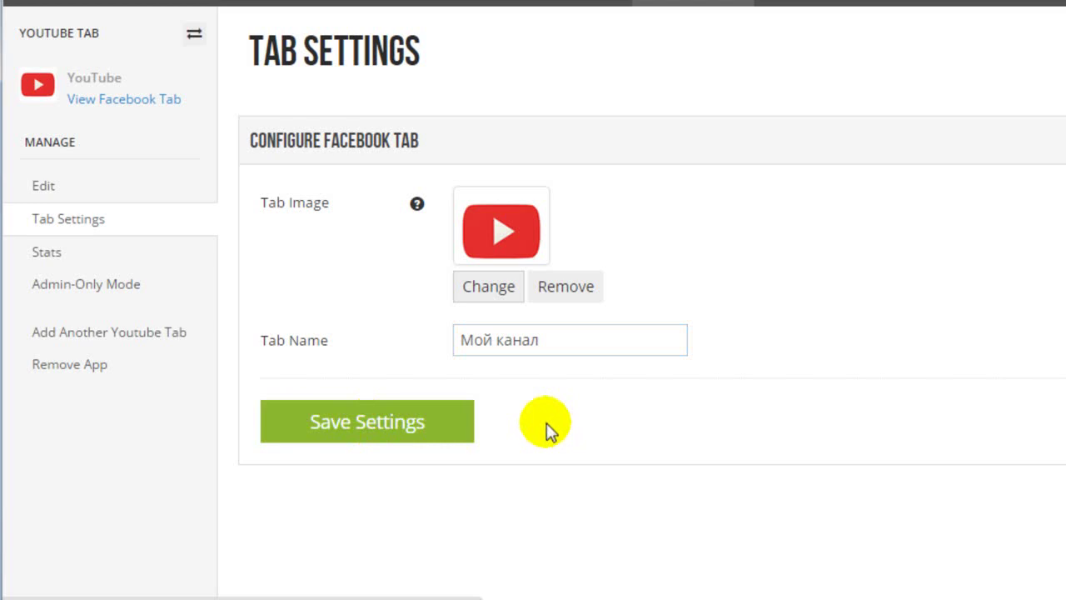
scroll(320, 41, "up", 1)
left_click(329, 10)
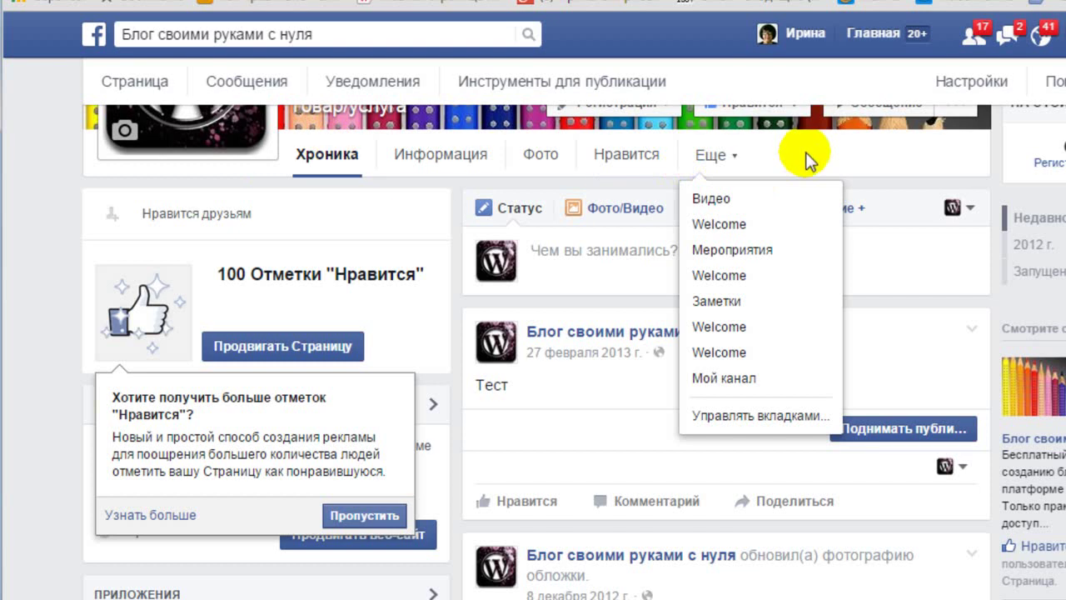
left_click(736, 157)
left_click(738, 162)
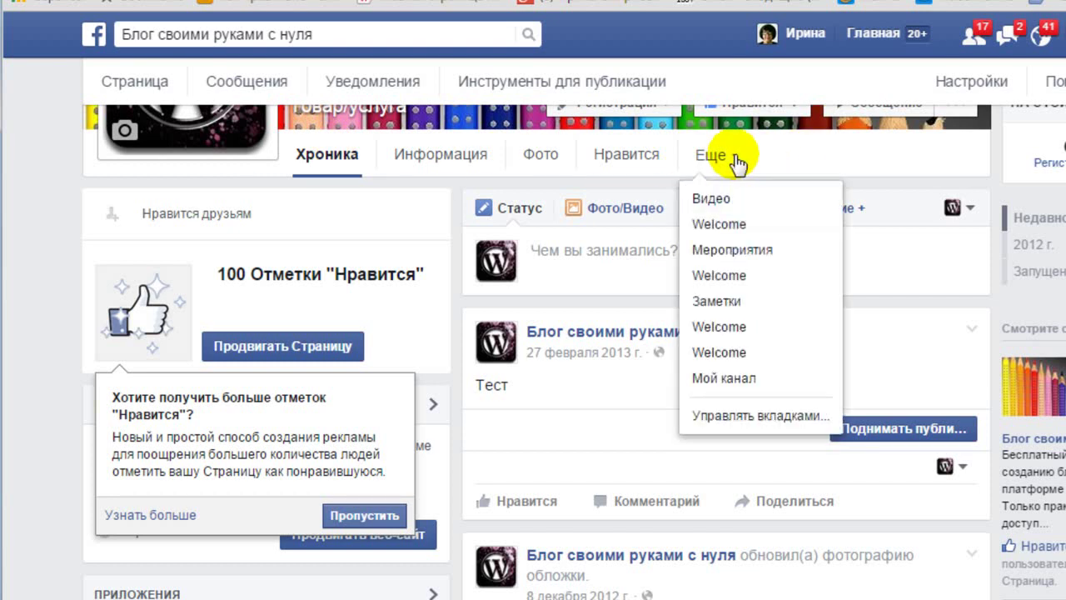
left_click(733, 381)
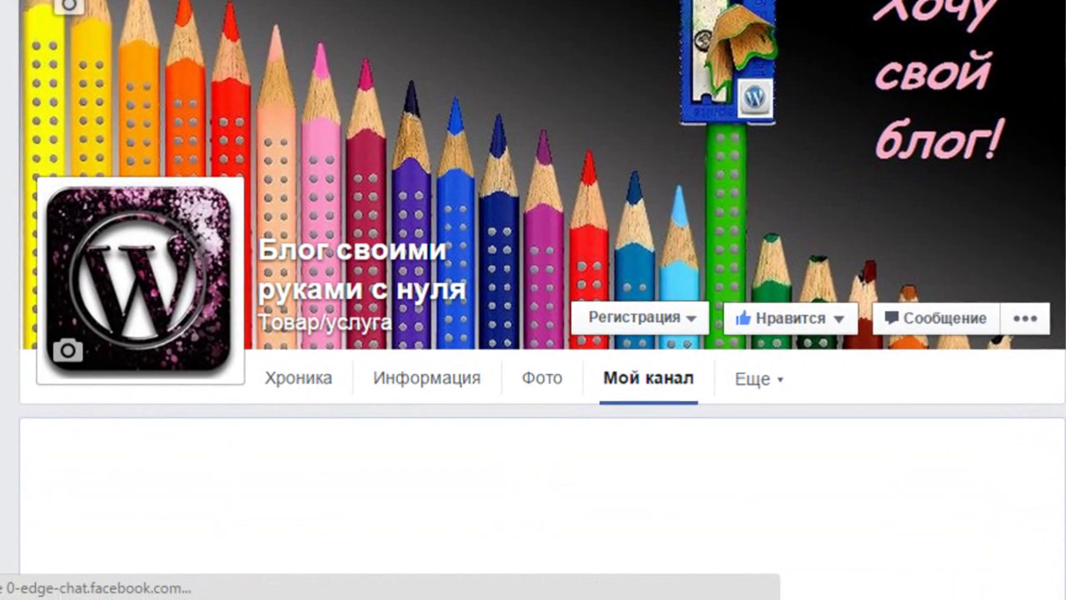
Look through the channel tab's featured video and video gallery, pausing the featured video.
scroll(1059, 87, "down", 5)
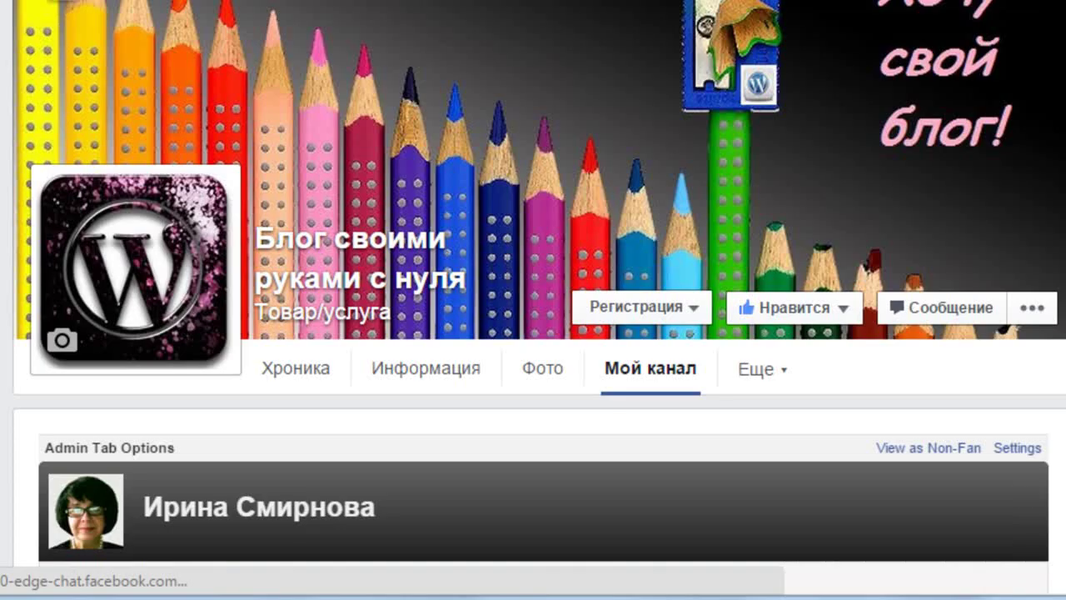
scroll(1056, 88, "down", 5)
scroll(1056, 87, "down", 6)
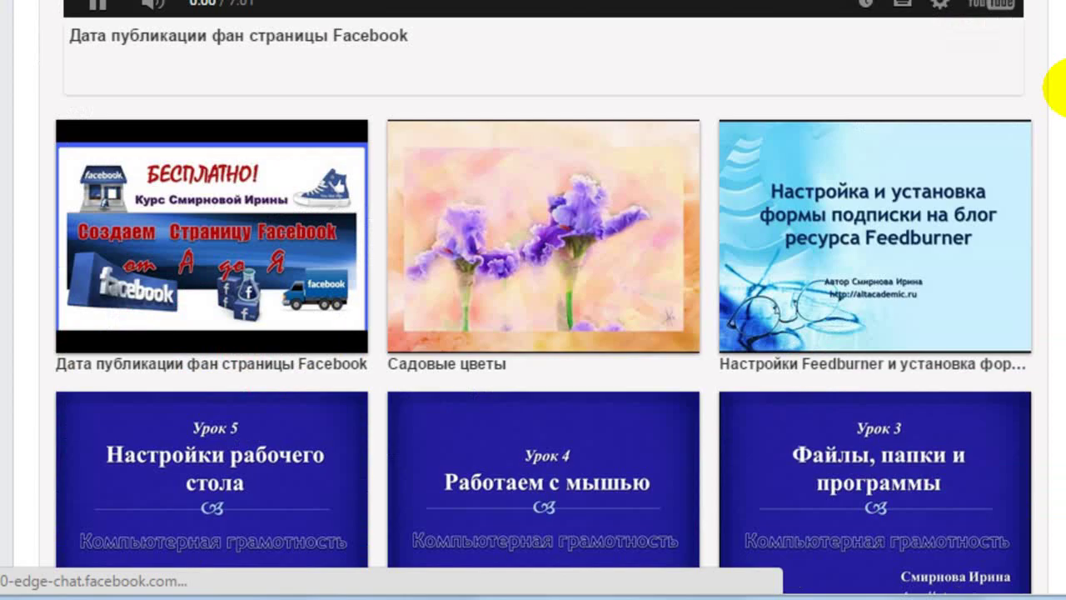
scroll(1059, 87, "down", 3)
scroll(1058, 88, "down", 6)
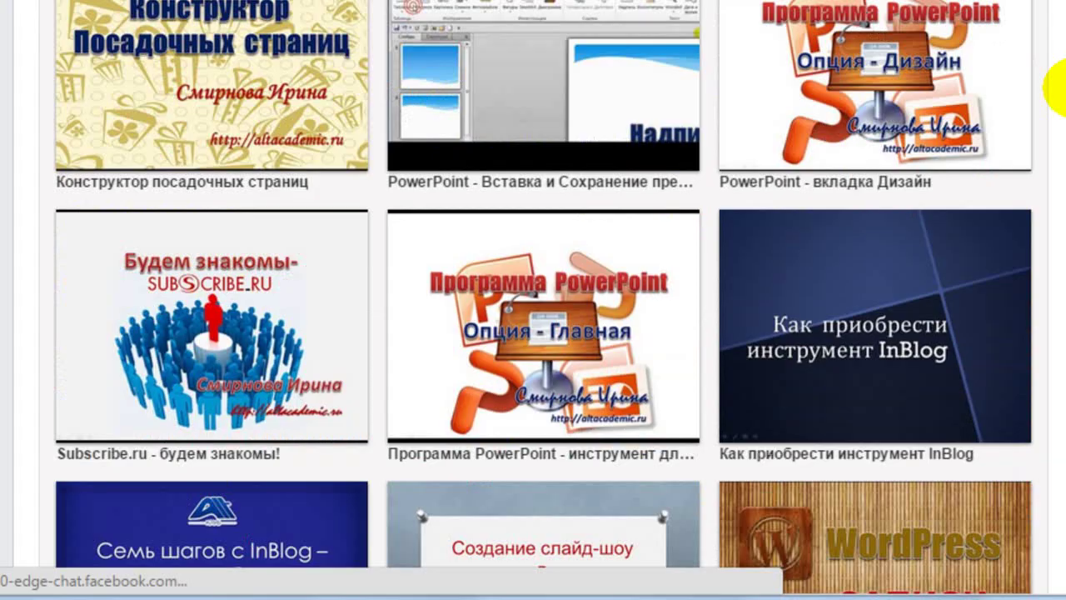
scroll(1058, 87, "up", 15)
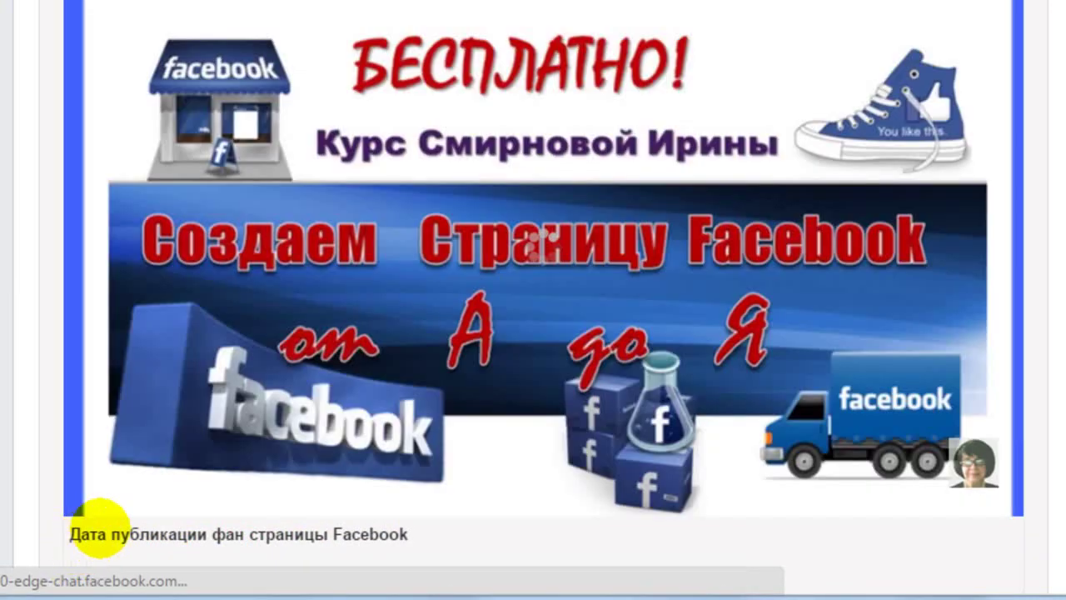
left_click(959, 345)
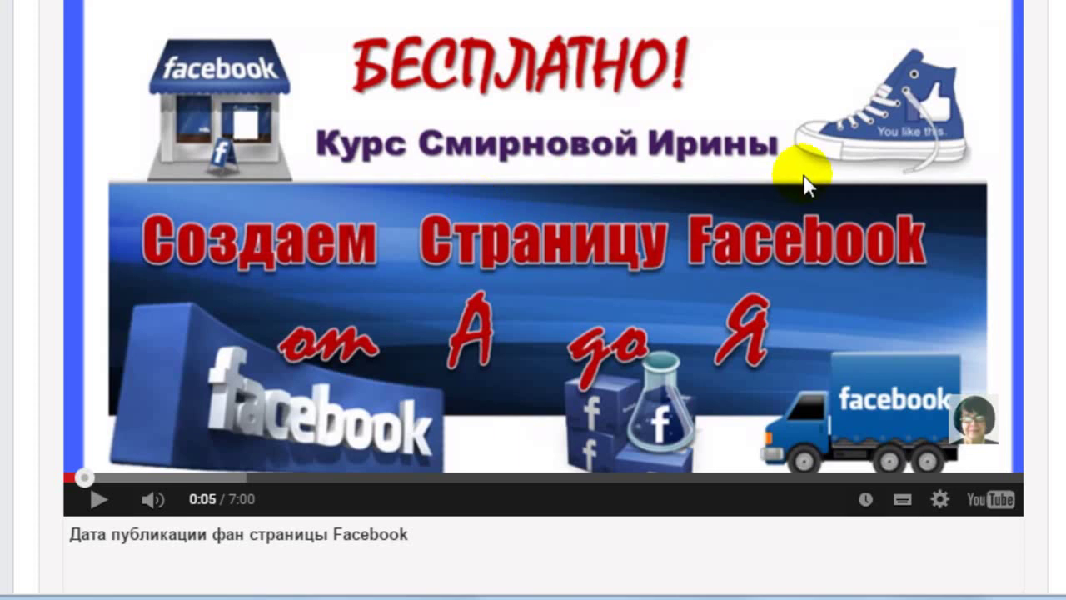
scroll(781, 209, "up", 7)
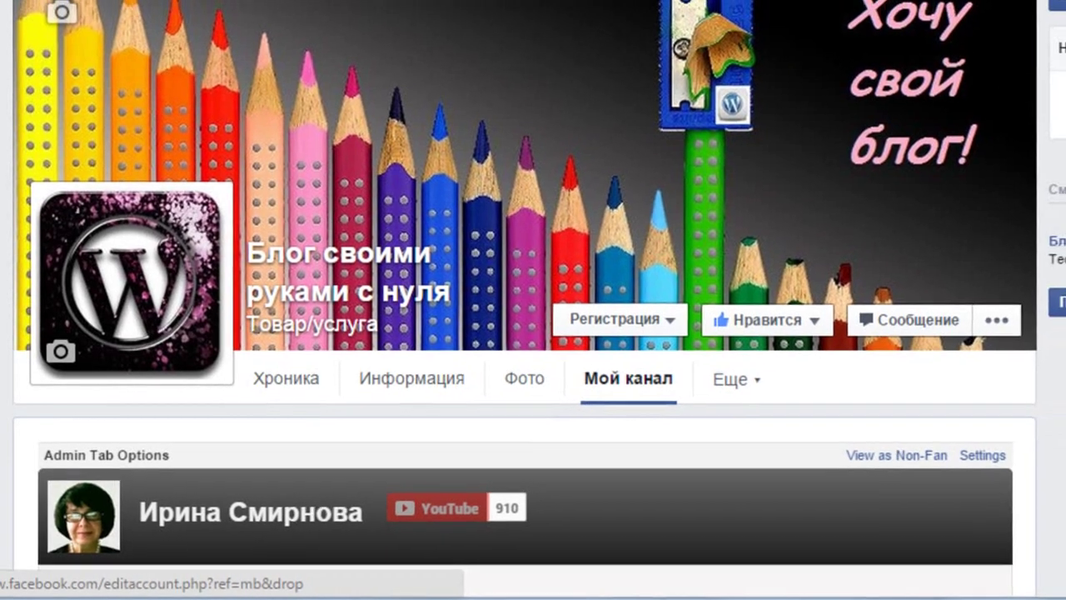
Switch to the Facebook page whose name begins "Все для начинающего" and open its "Мой канал" tab.
left_click(1057, 4)
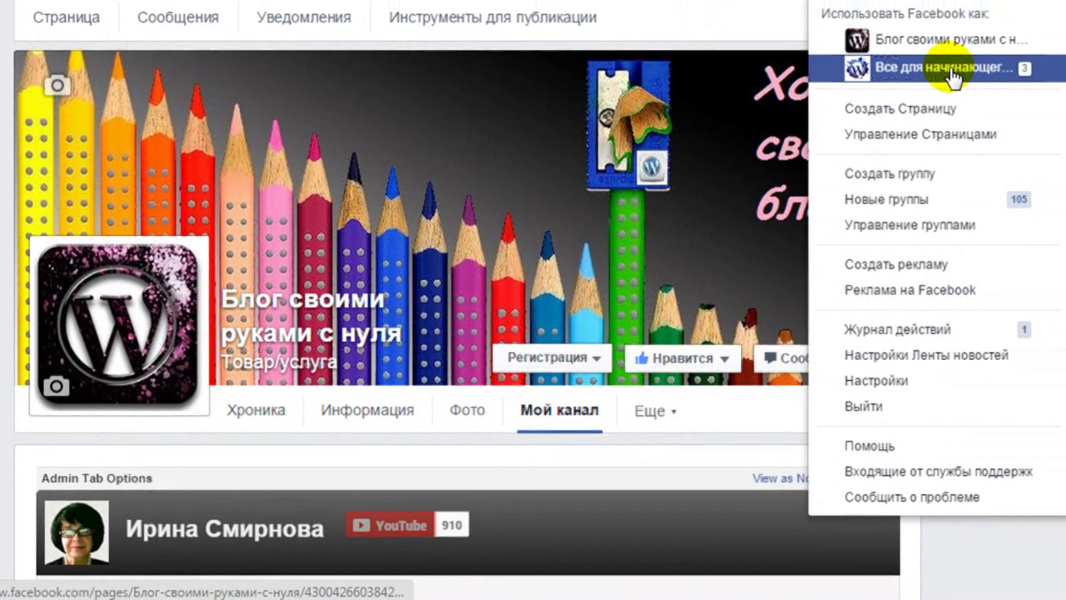
left_click(950, 69)
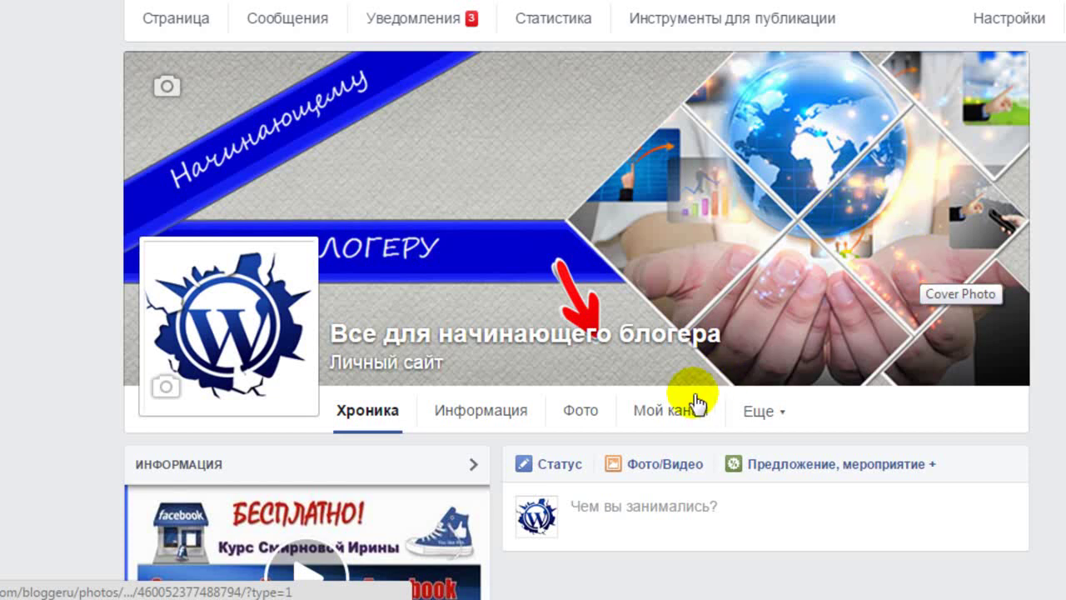
left_click(689, 410)
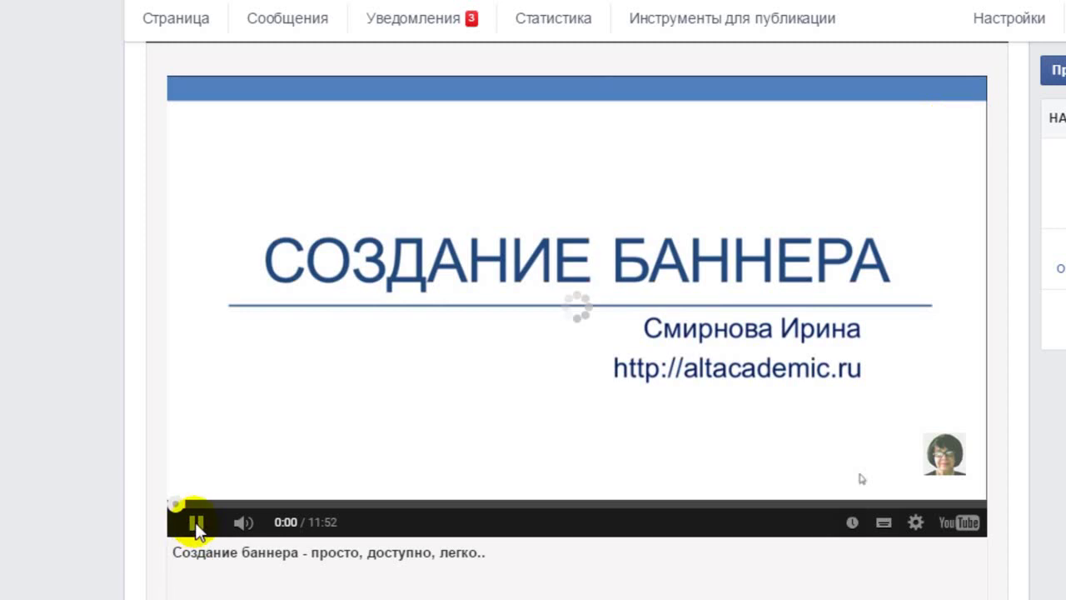
Pause the banner-making video and examine the second page's channel tab layout with its header and featured video.
left_click(197, 525)
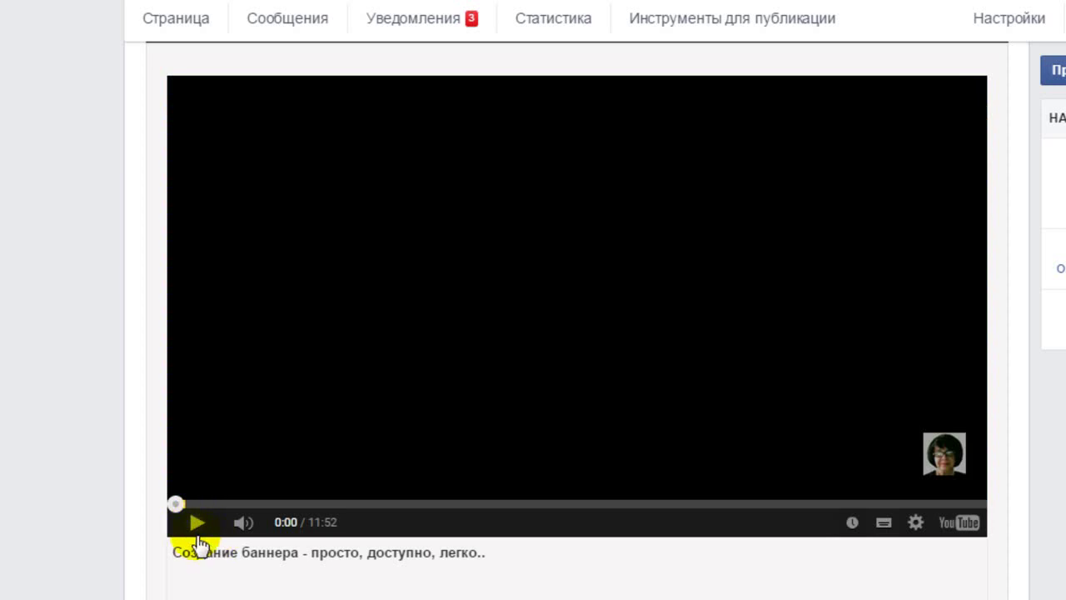
left_click(1016, 428)
scroll(1016, 428, "up", 5)
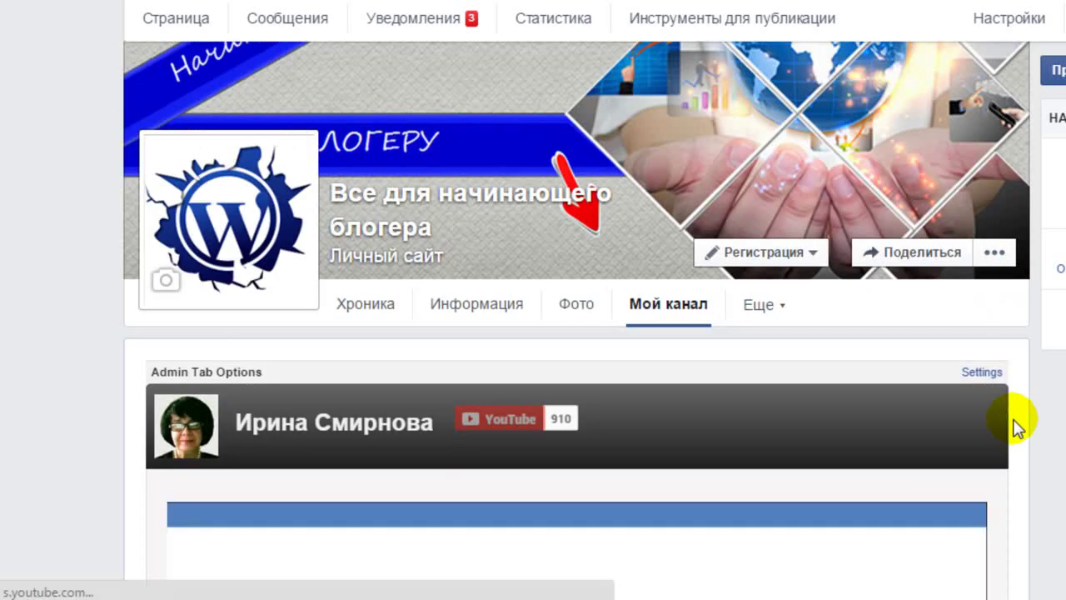
scroll(1033, 419, "down", 4)
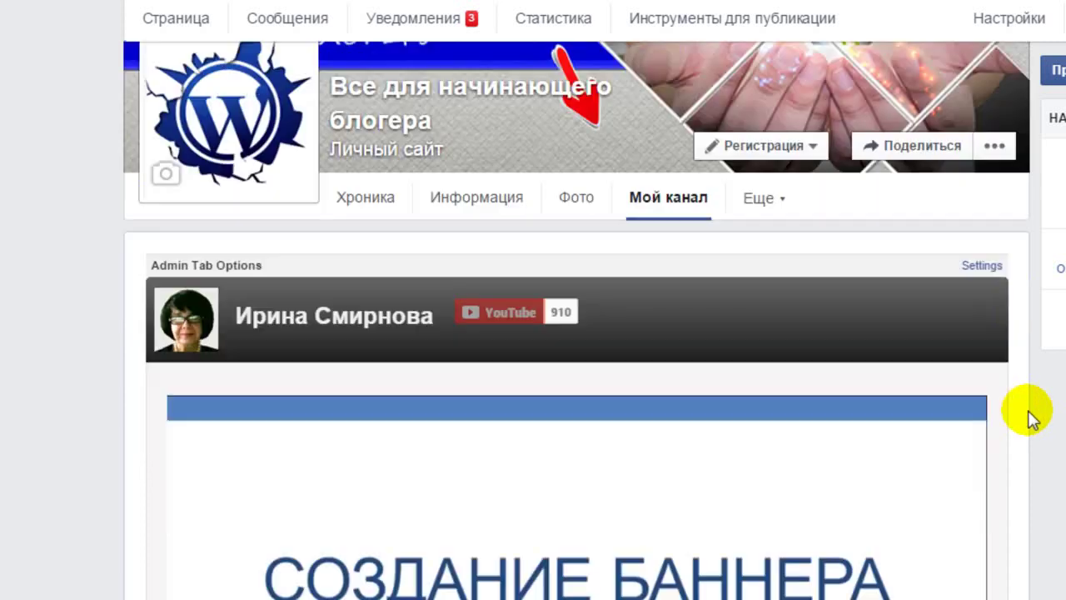
scroll(1033, 419, "up", 3)
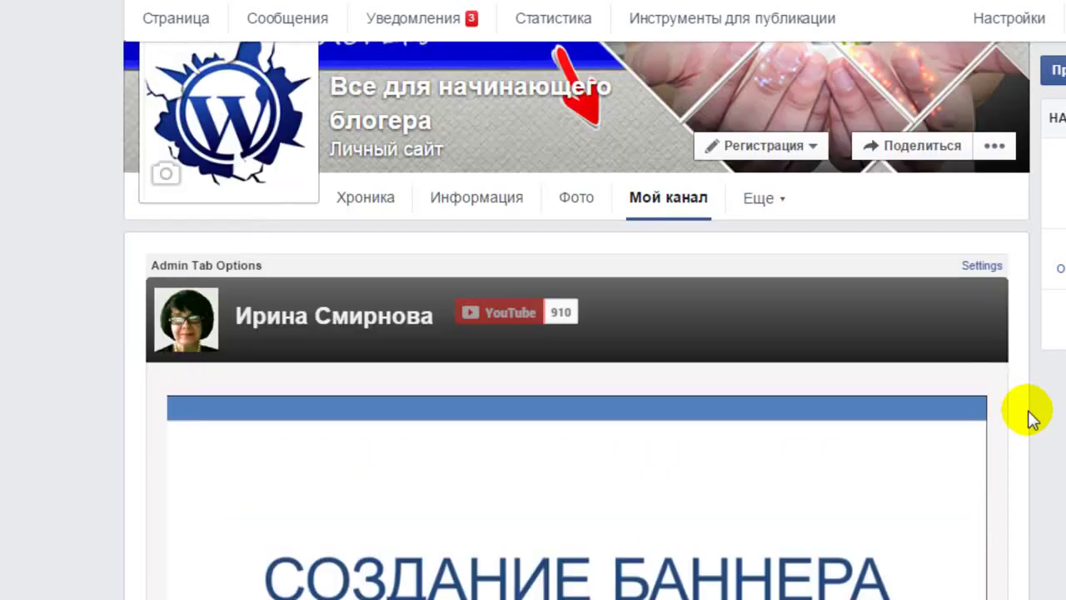
scroll(1033, 419, "up", 3)
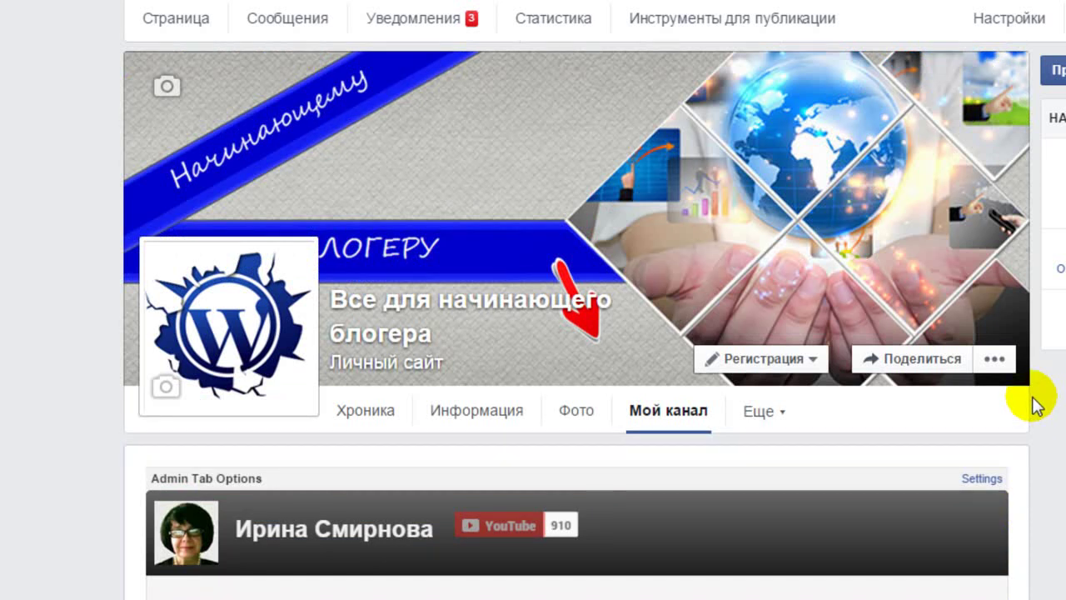
scroll(1036, 406, "down", 3)
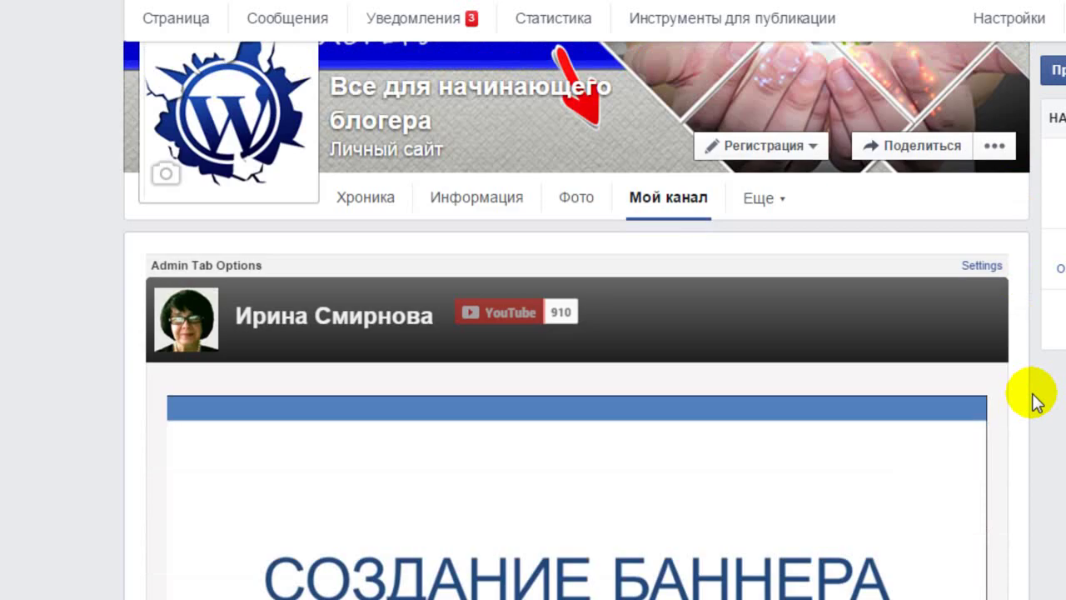
scroll(1034, 403, "up", 3)
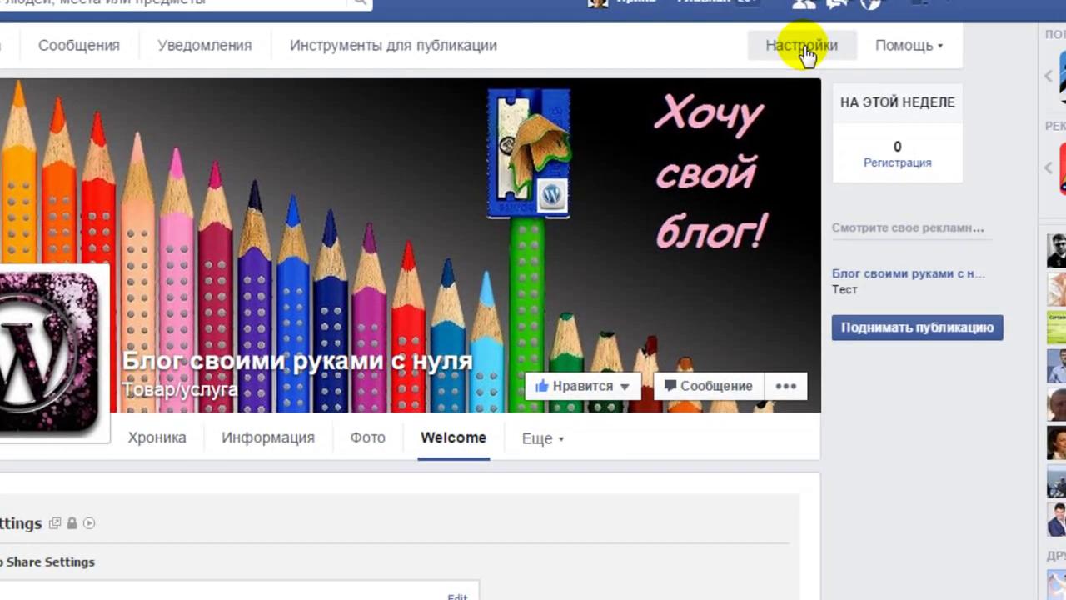
Open the application settings of the "Блог своими руками с нуля" page and go to its Woobox Custom Tab app.
left_click(821, 48)
left_click(200, 328)
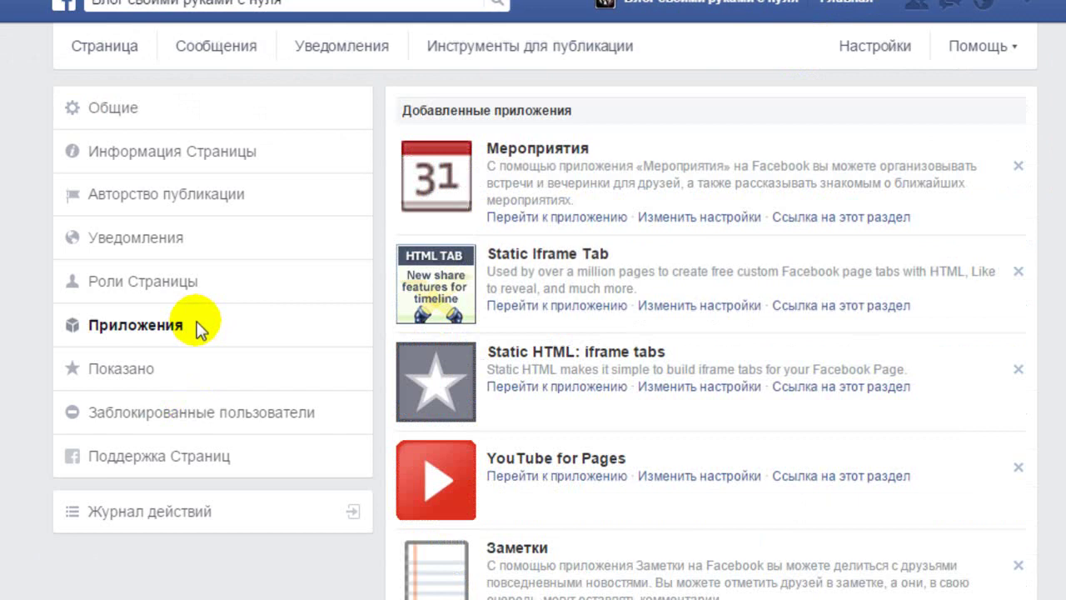
scroll(783, 240, "down", 3)
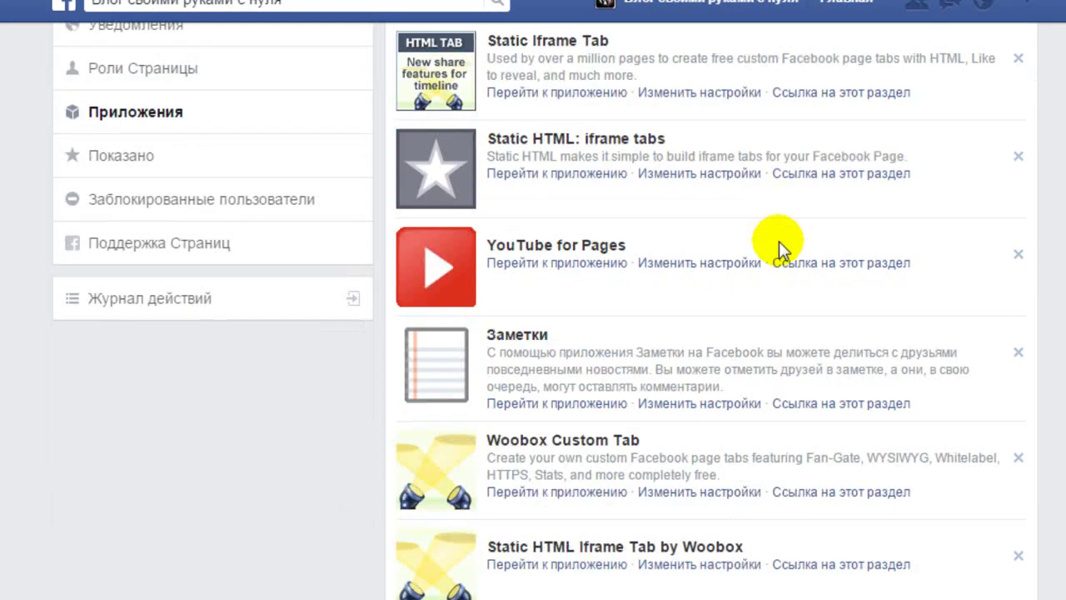
scroll(774, 250, "down", 4)
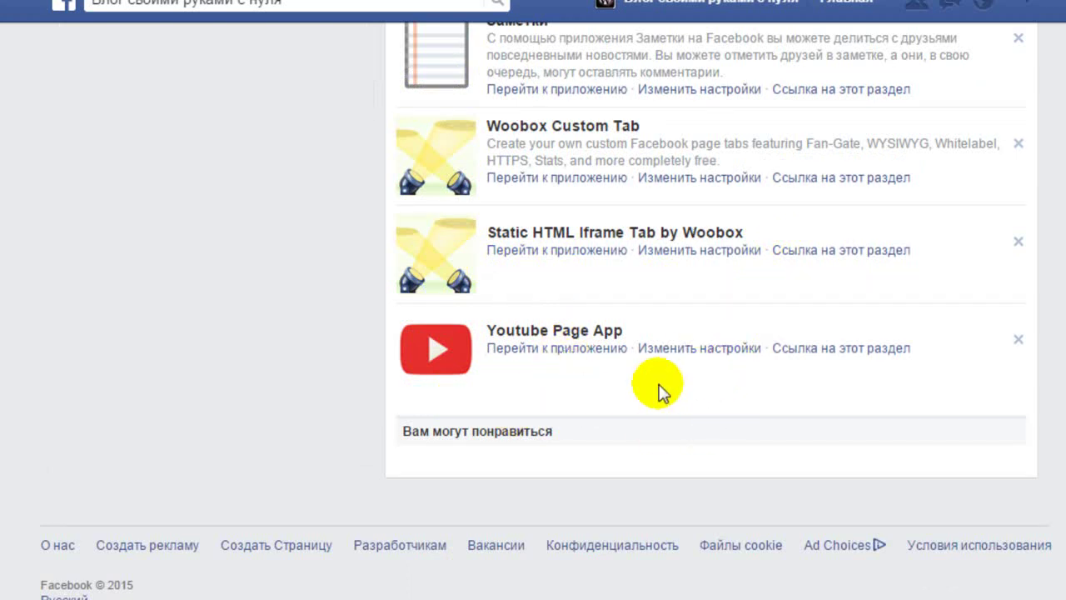
scroll(642, 325, "up", 1)
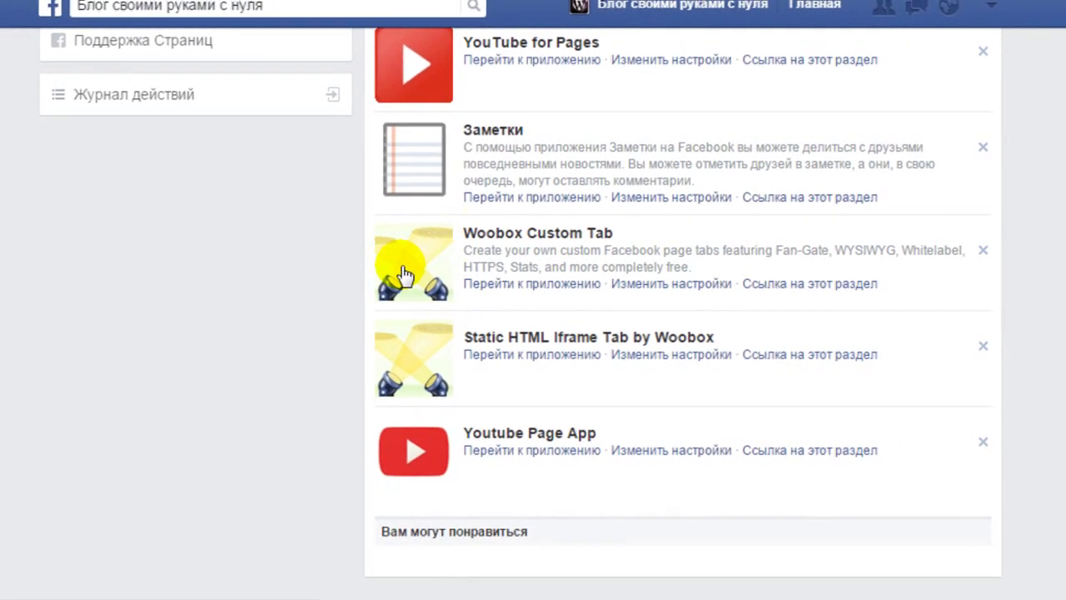
left_click(454, 267)
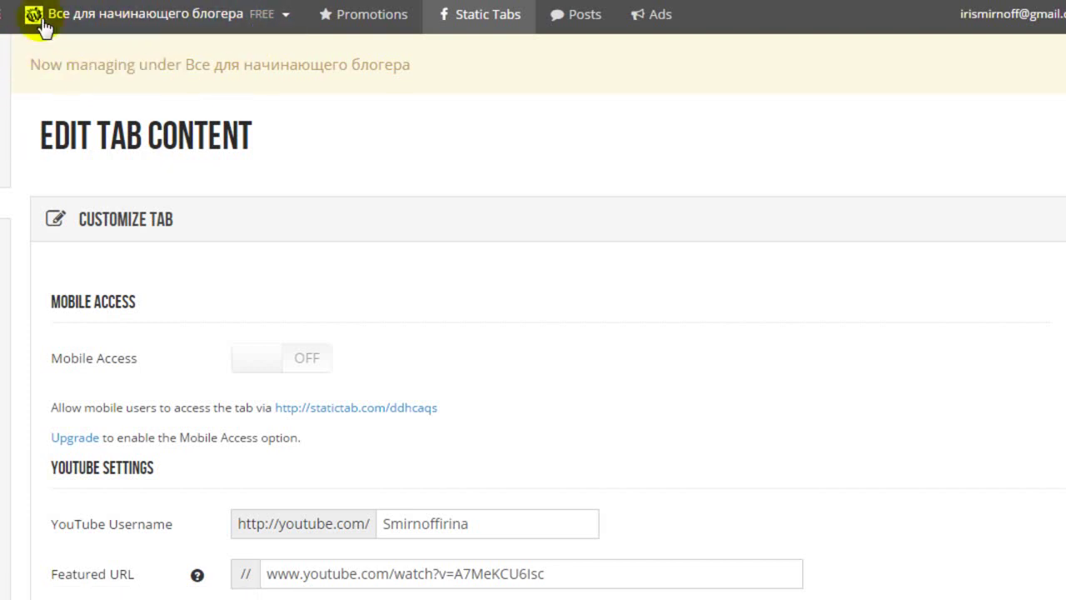
Switch the Woobox business to "Блог своими руками с нуля" and open its first Welcome tab for editing.
left_click(289, 15)
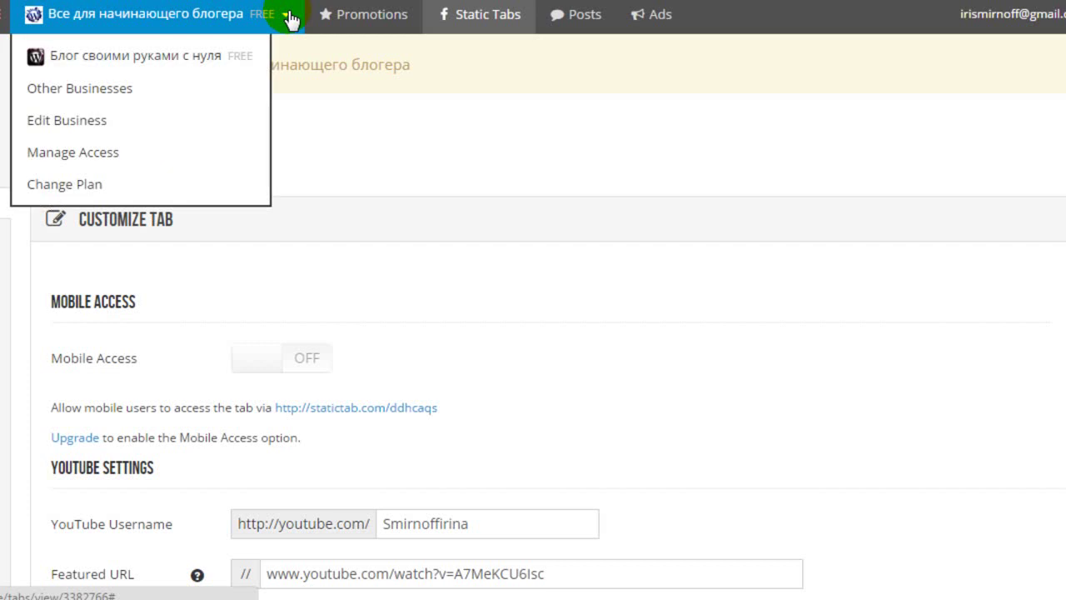
left_click(232, 59)
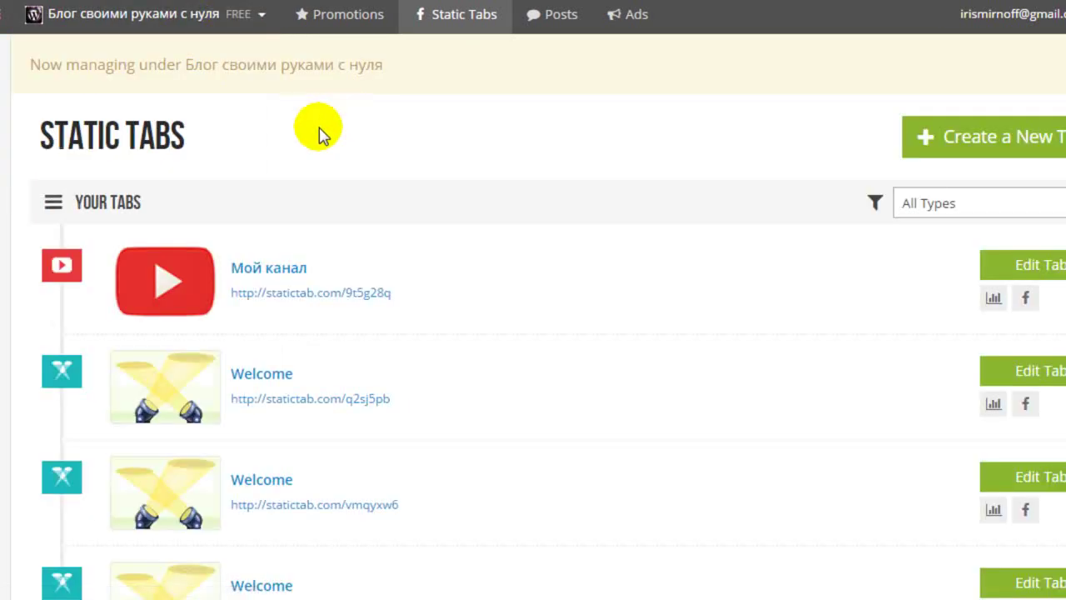
scroll(352, 131, "down", 1)
scroll(403, 158, "down", 1)
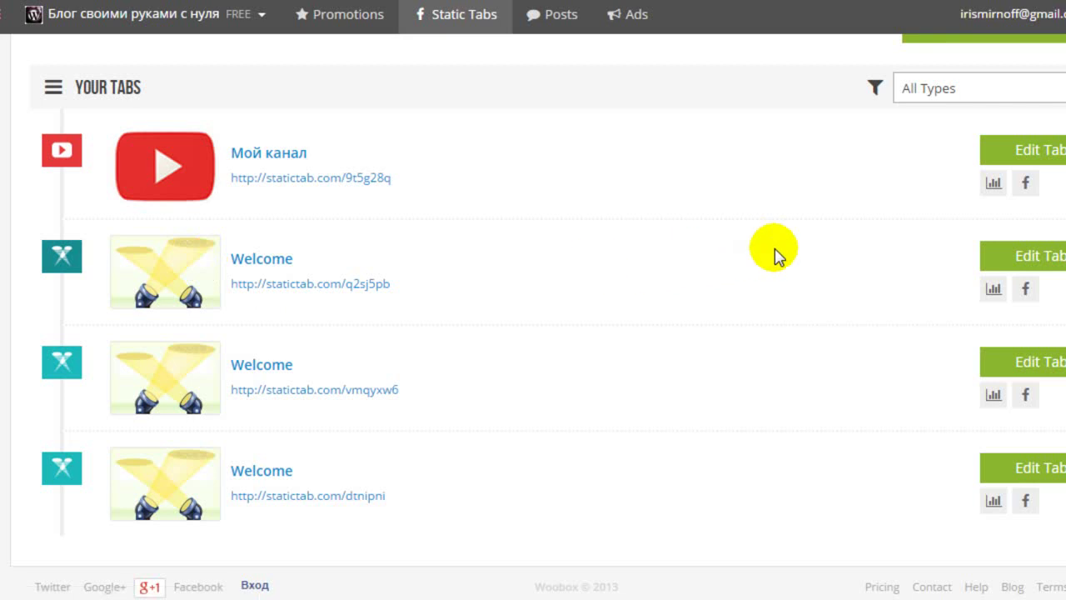
left_click(1043, 257)
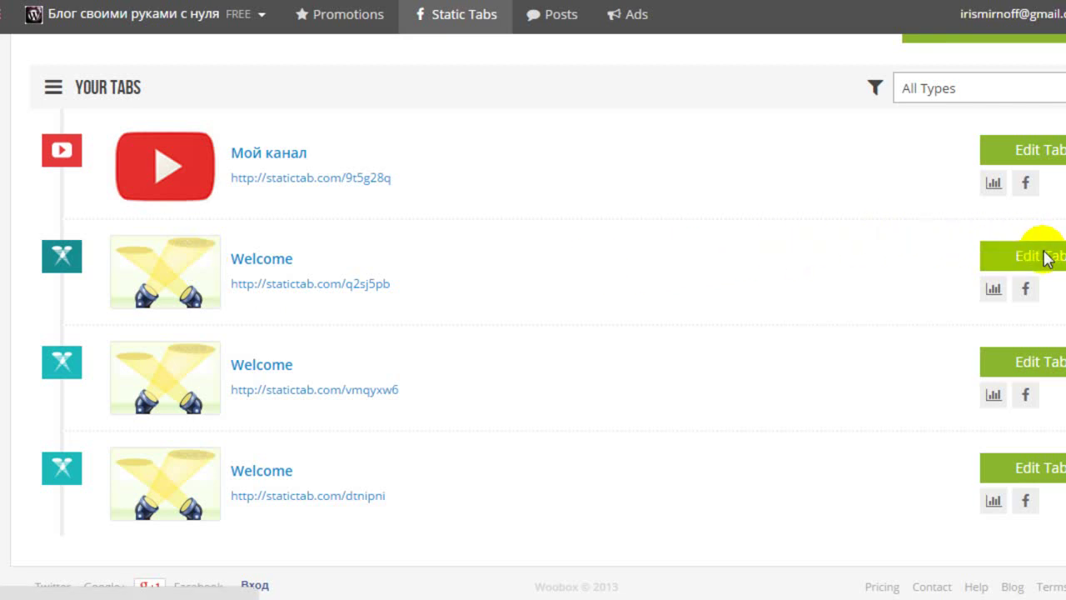
Examine the Welcome tab's content options and its page editor in visual mode, and return the editor to HTML source mode.
scroll(950, 200, "up", 3)
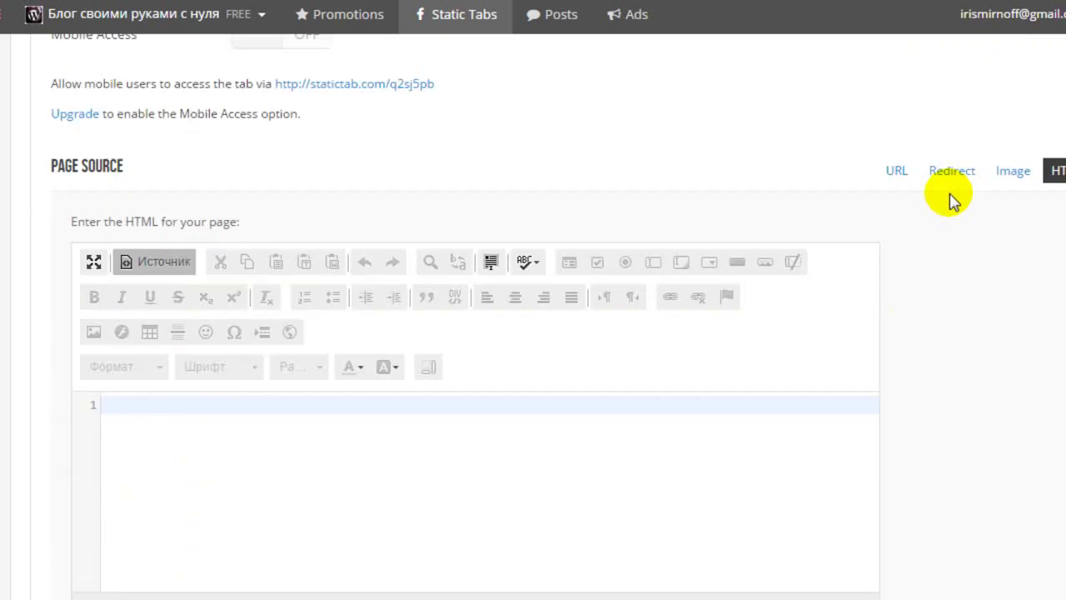
scroll(953, 200, "up", 3)
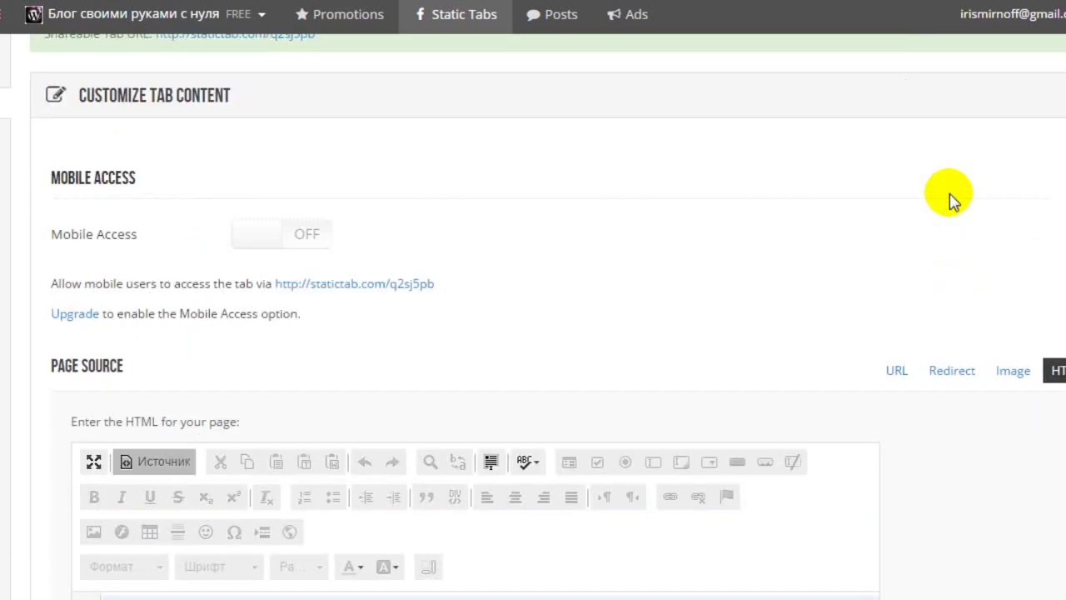
scroll(953, 199, "down", 6)
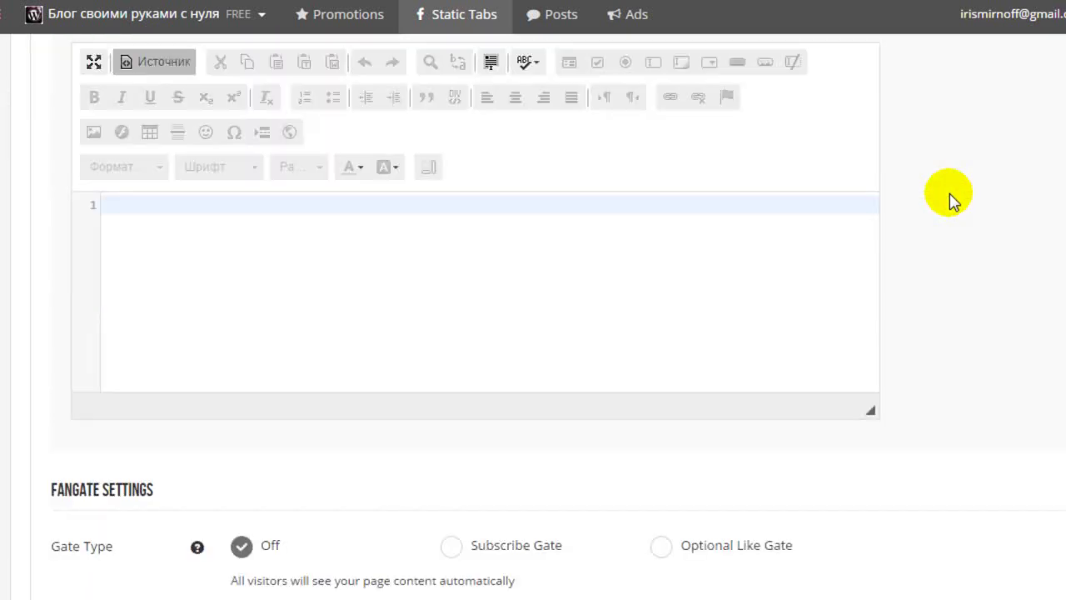
left_click(123, 241)
left_click(158, 63)
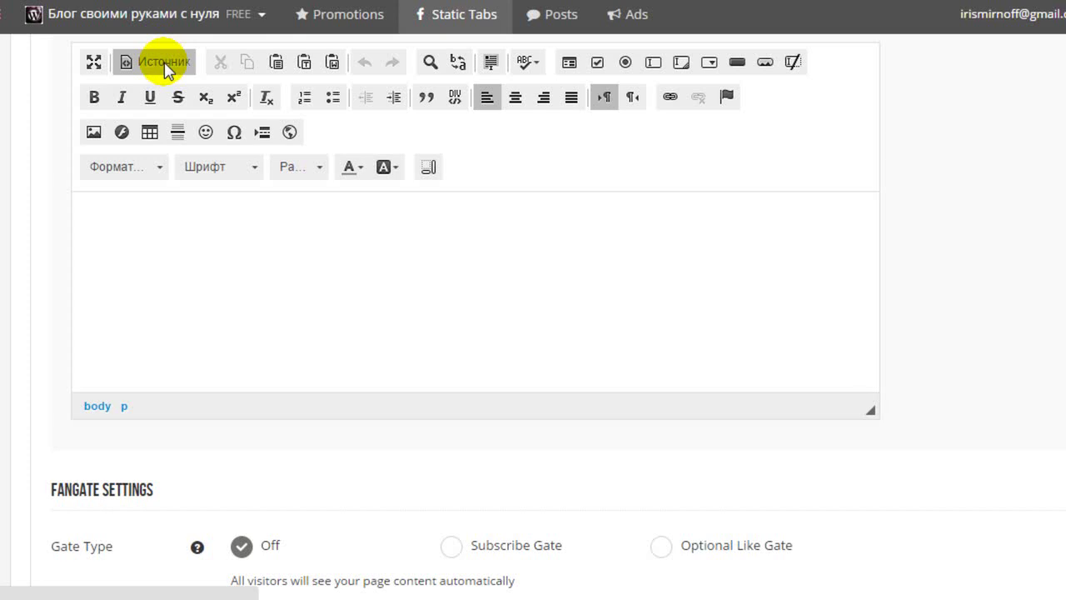
left_click(91, 216)
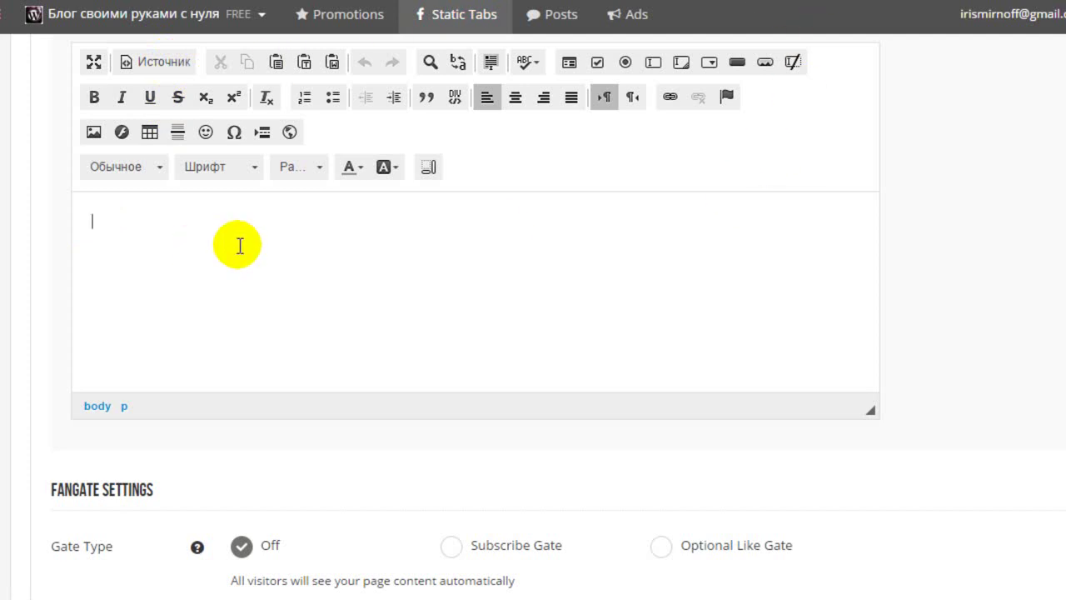
left_click(159, 61)
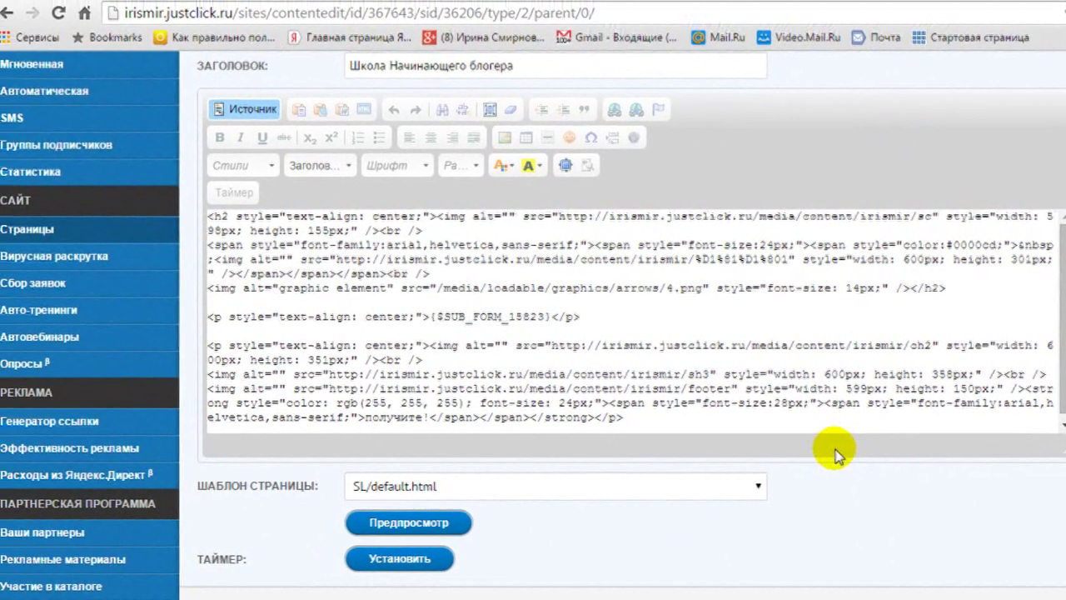
Examine the "school" page in the JustClick editor, looking through its HTML source and then its visual layout.
scroll(828, 442, "up", 5)
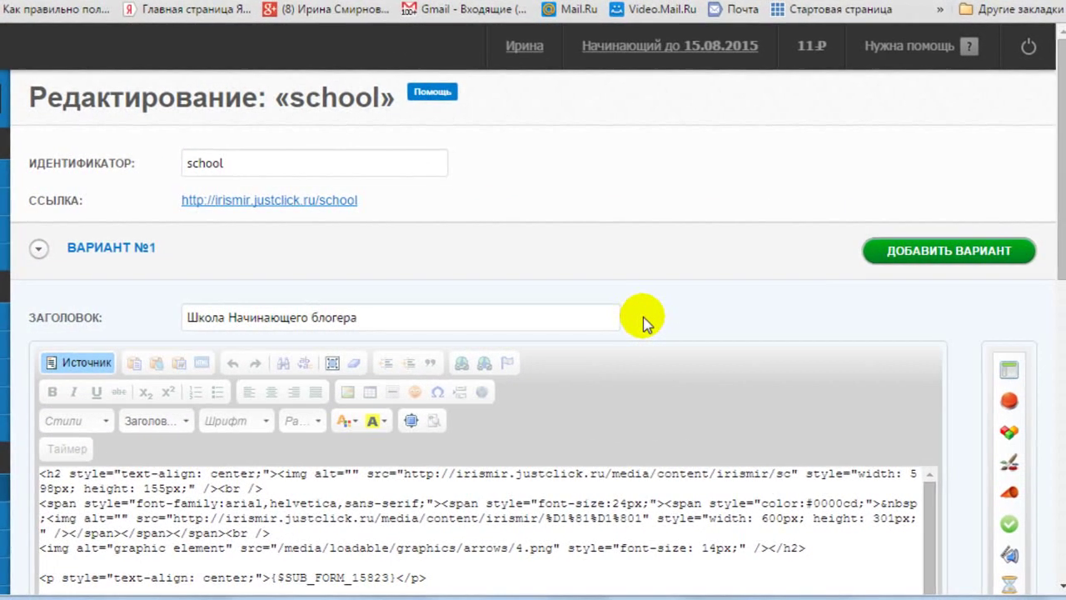
scroll(643, 317, "down", 1)
scroll(643, 315, "up", 1)
scroll(644, 315, "down", 1)
scroll(952, 288, "down", 2)
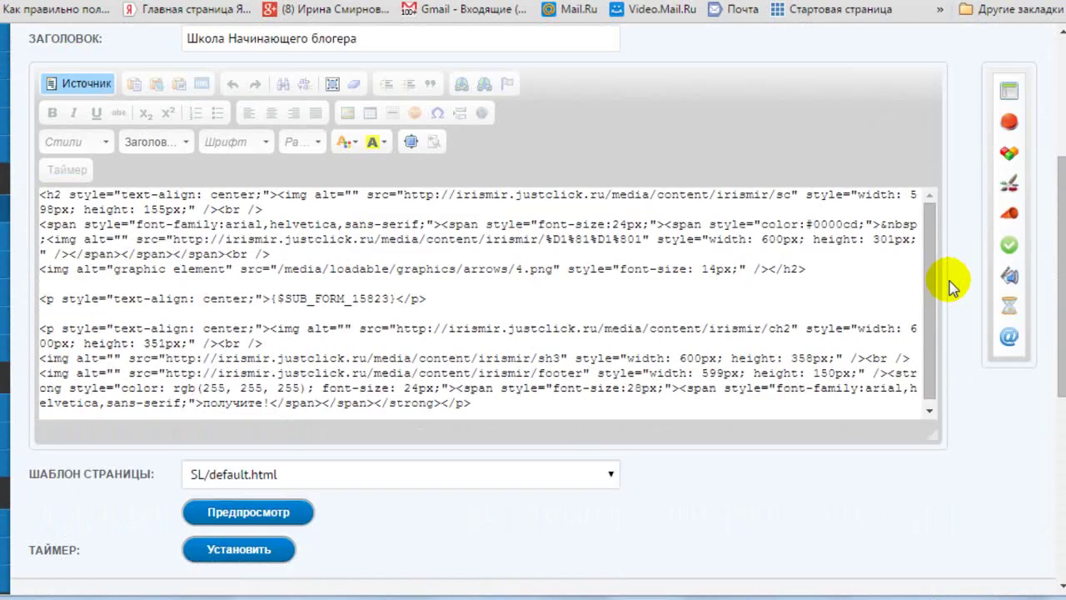
scroll(958, 312, "up", 1)
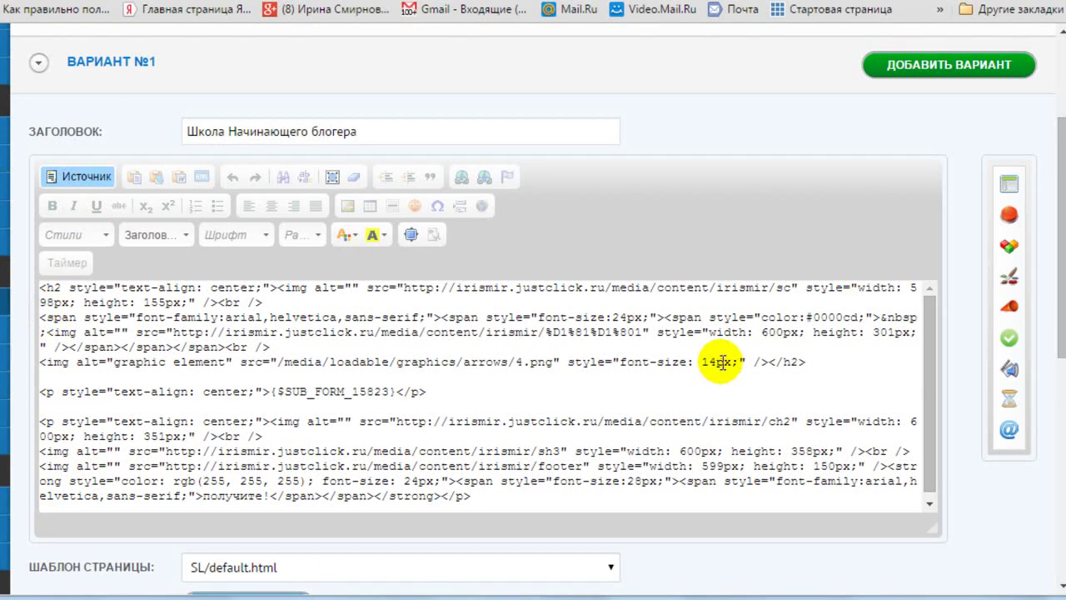
left_click(86, 177)
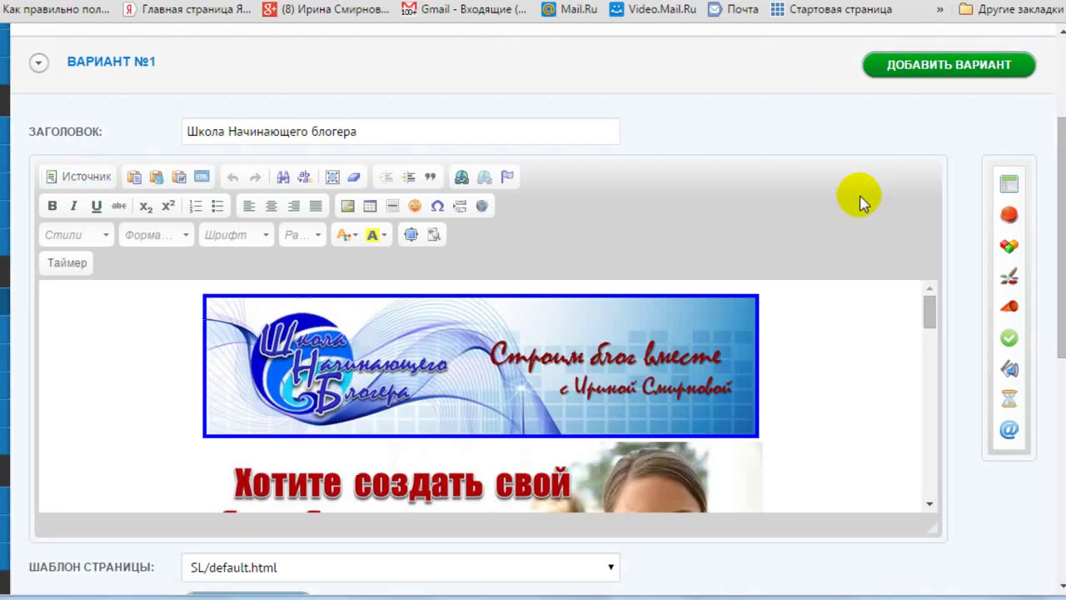
scroll(861, 199, "down", 1)
scroll(861, 197, "down", 5)
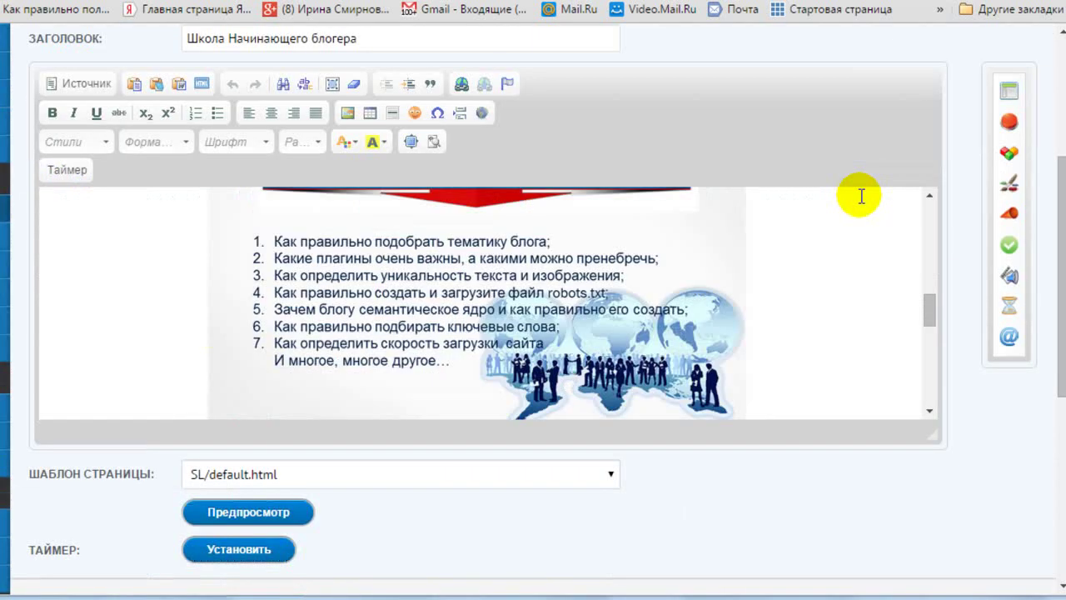
scroll(861, 196, "down", 3)
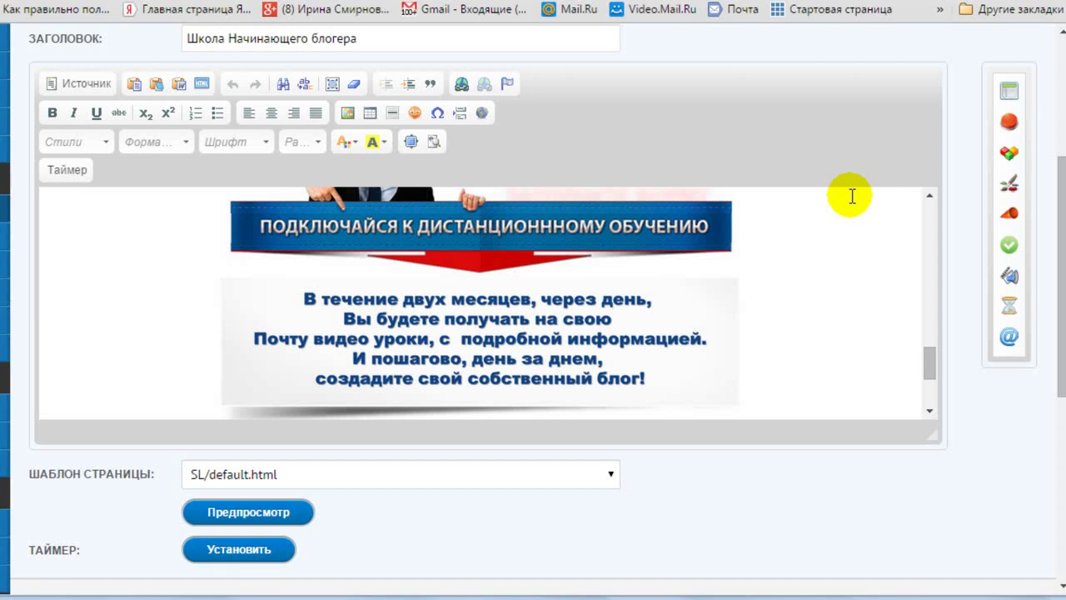
scroll(852, 197, "up", 10)
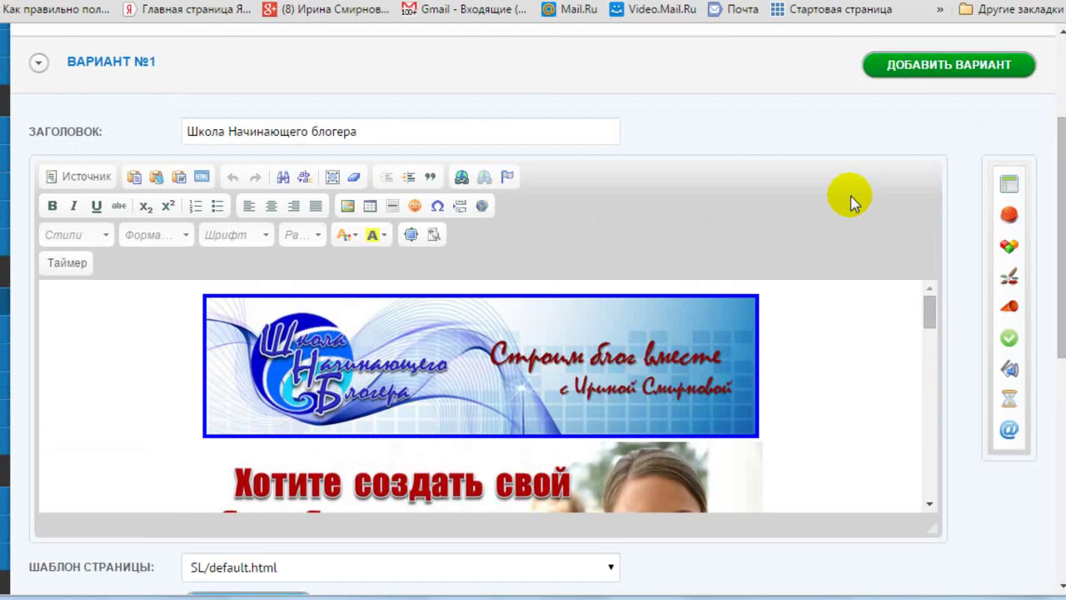
scroll(703, 219, "down", 6)
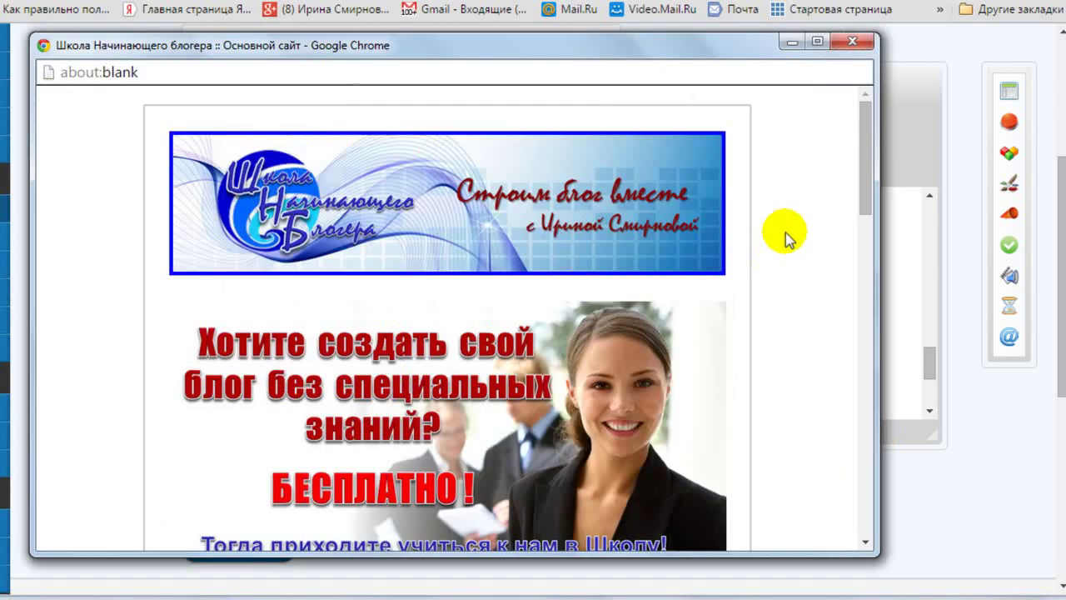
Examine the preview of the "Школа Начинающего блогера" page from header banner to footer, and close the preview window.
scroll(785, 232, "down", 10)
scroll(785, 232, "down", 5)
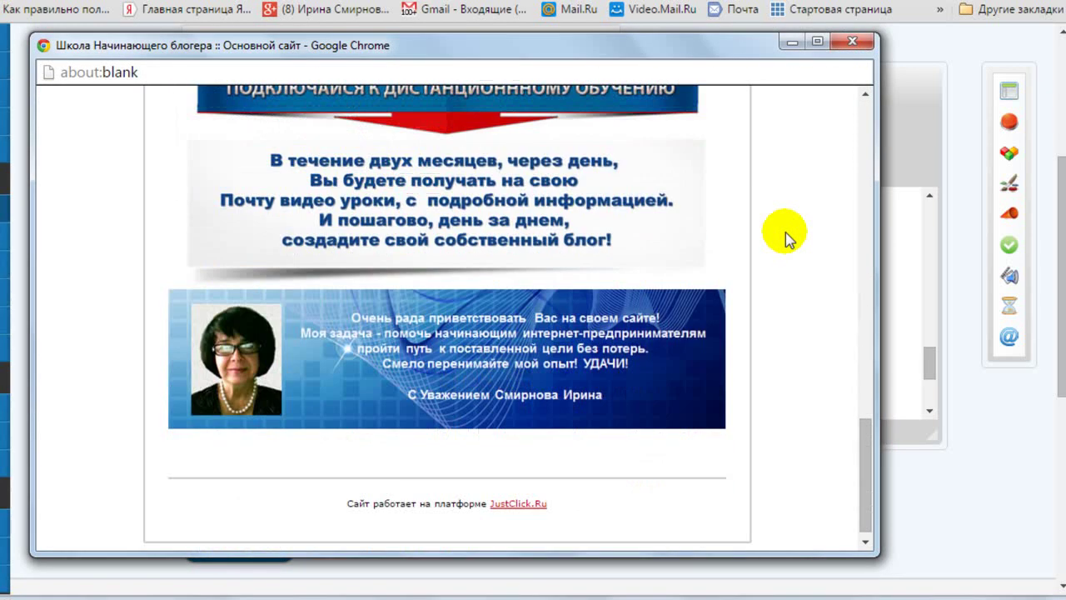
scroll(785, 233, "up", 5)
scroll(786, 232, "up", 8)
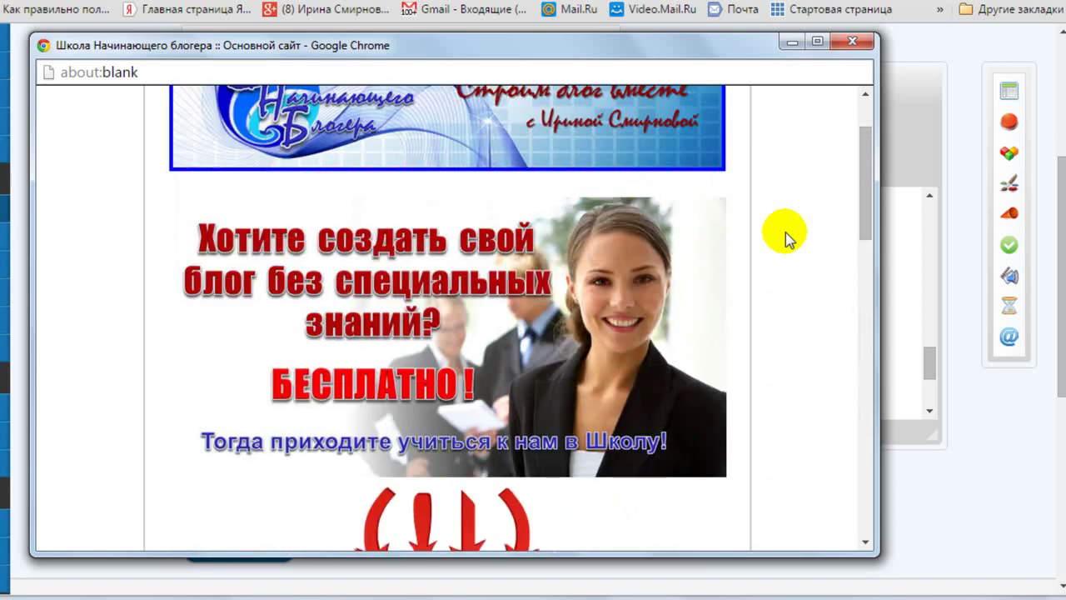
scroll(786, 233, "up", 2)
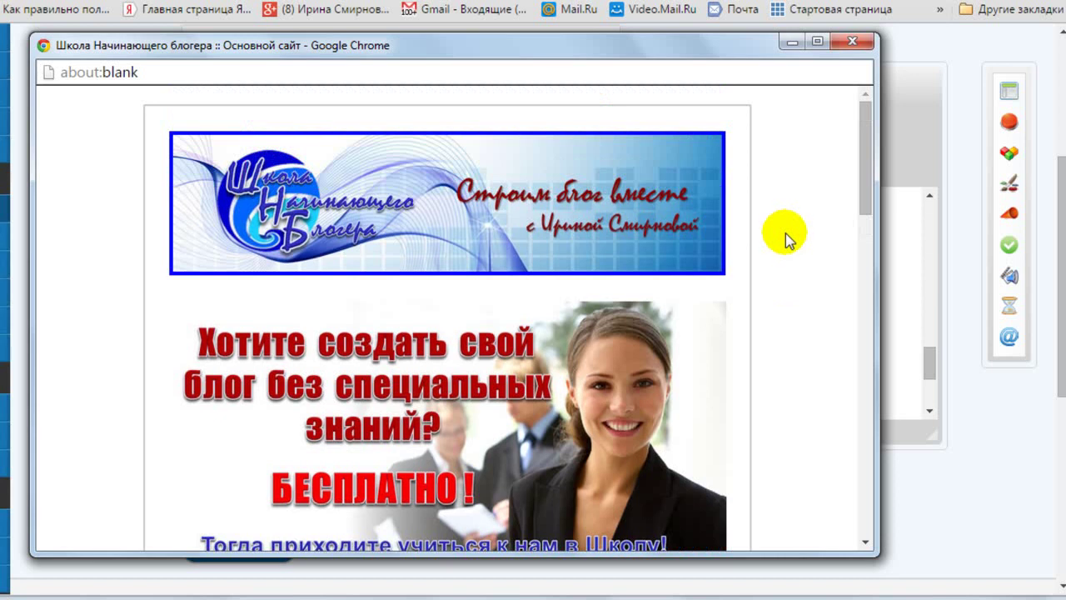
scroll(786, 232, "down", 5)
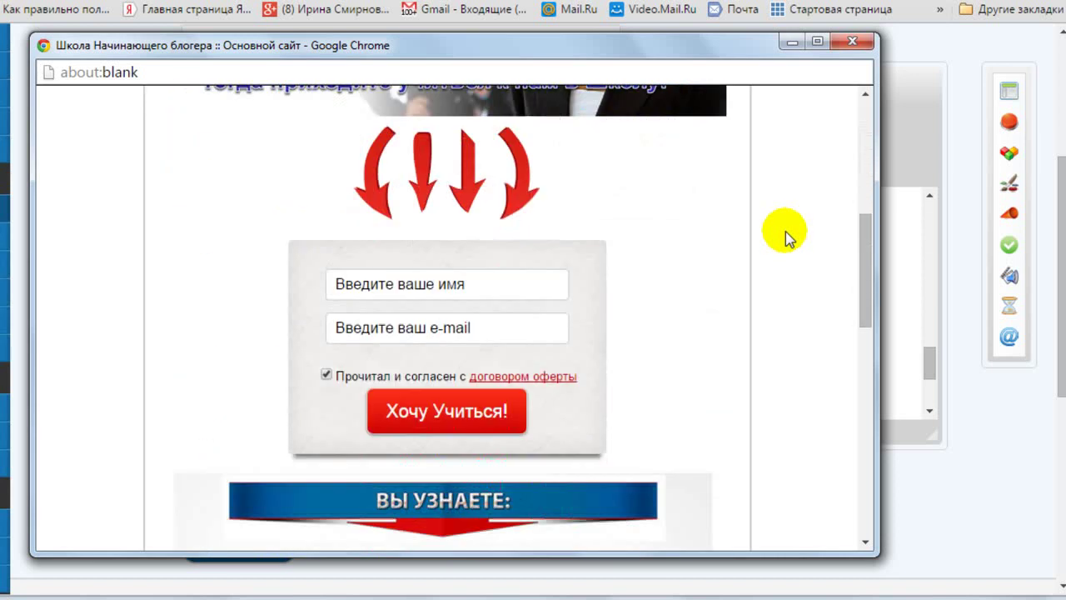
scroll(786, 232, "down", 3)
scroll(785, 232, "down", 8)
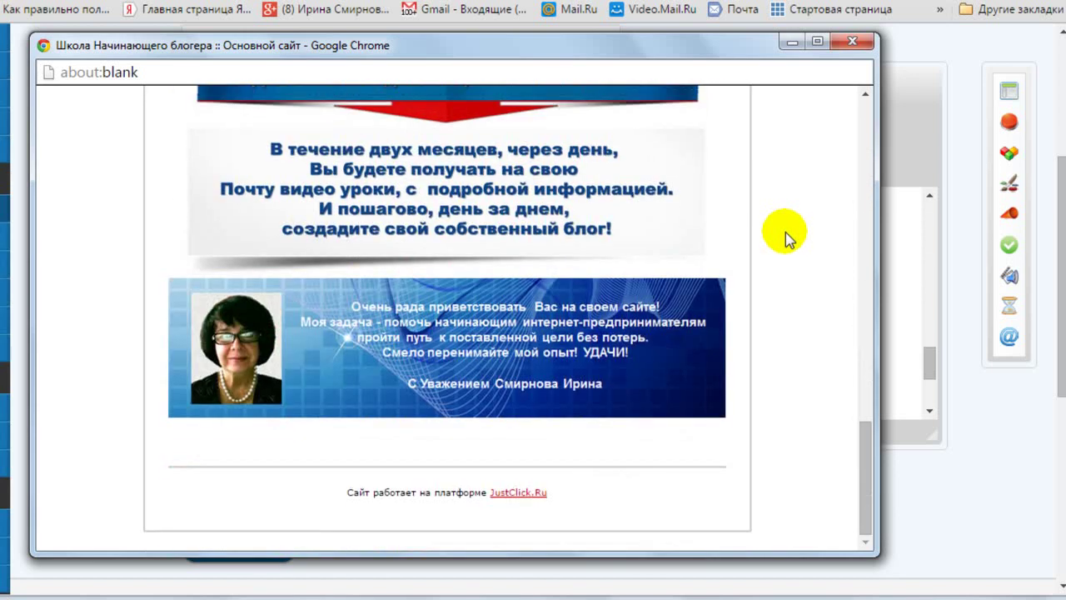
scroll(786, 233, "up", 7)
scroll(786, 232, "up", 8)
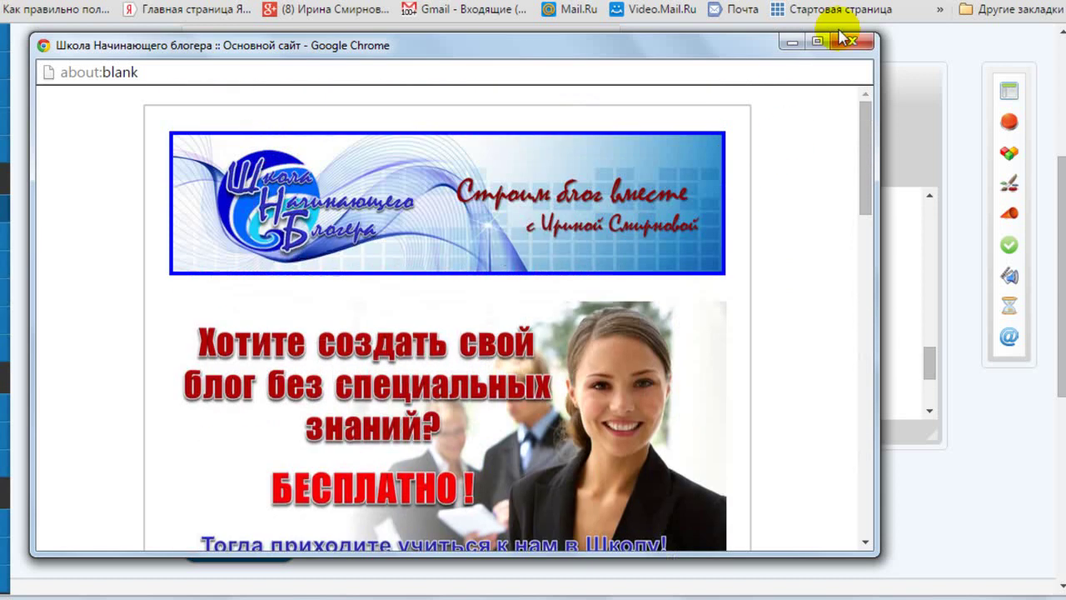
left_click(852, 42)
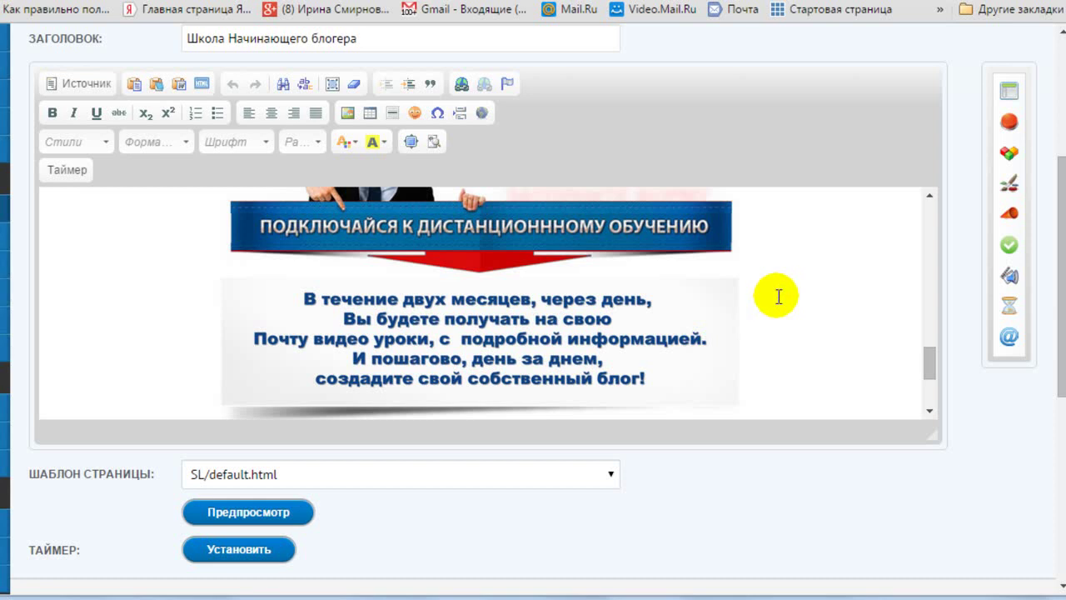
Switch the JustClick editor back to source mode and copy the page's entire HTML code.
left_click(73, 83)
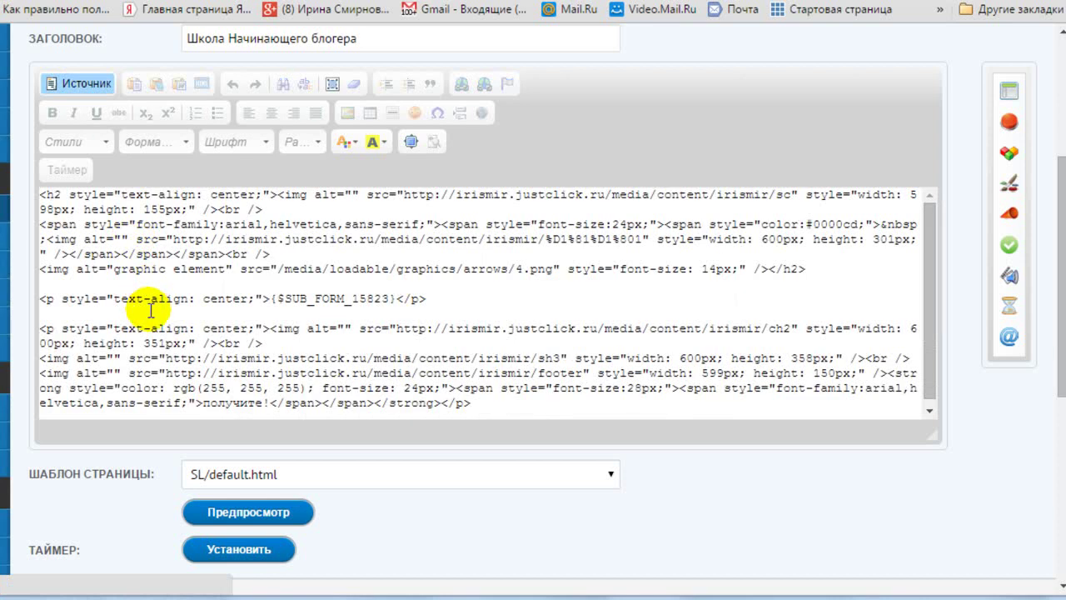
right_click(174, 231)
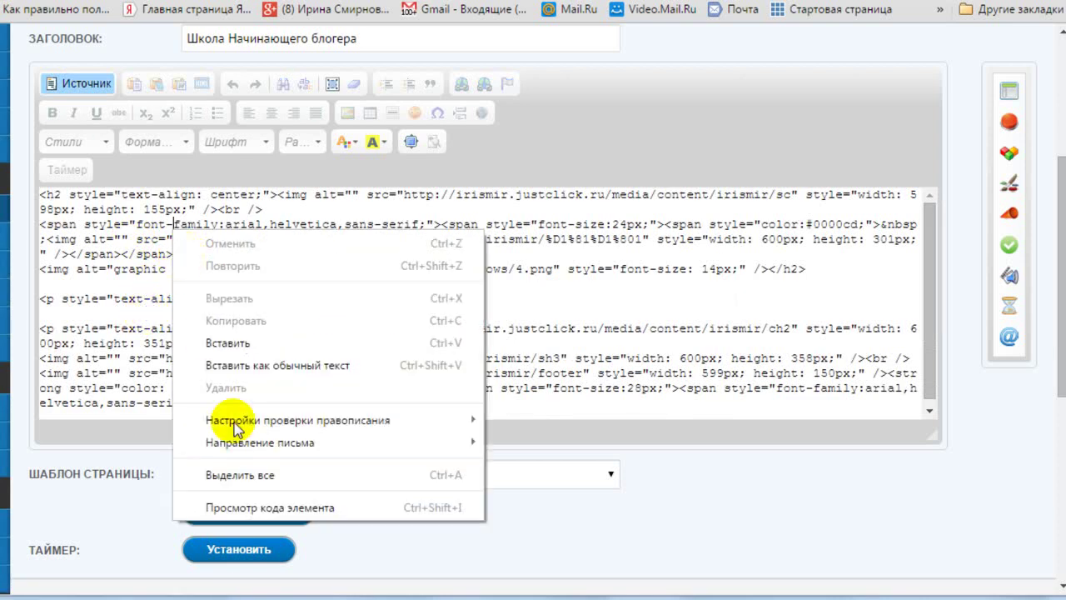
left_click(233, 475)
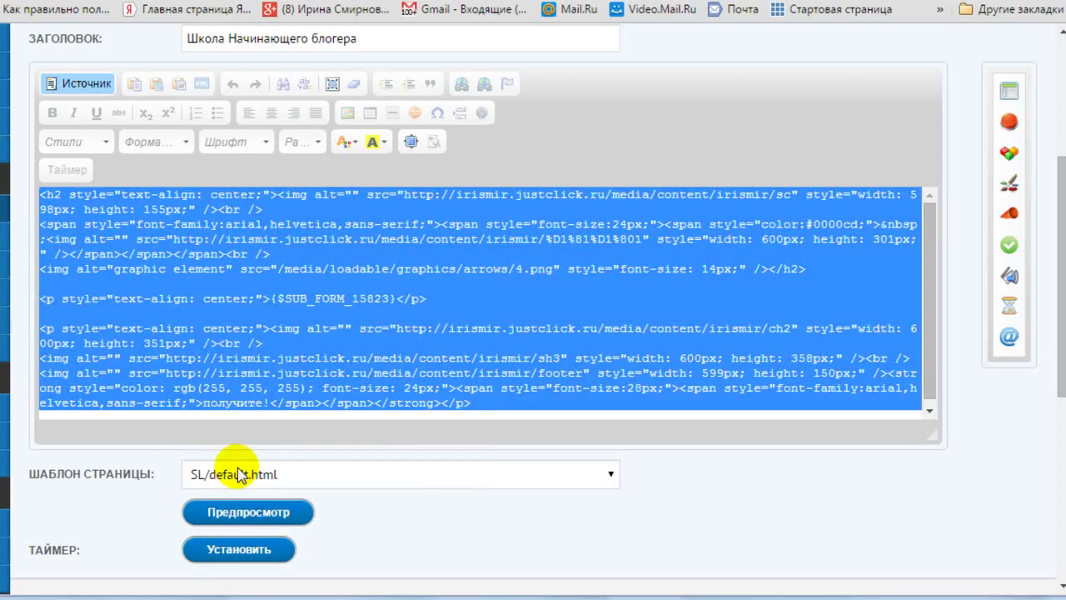
right_click(230, 277)
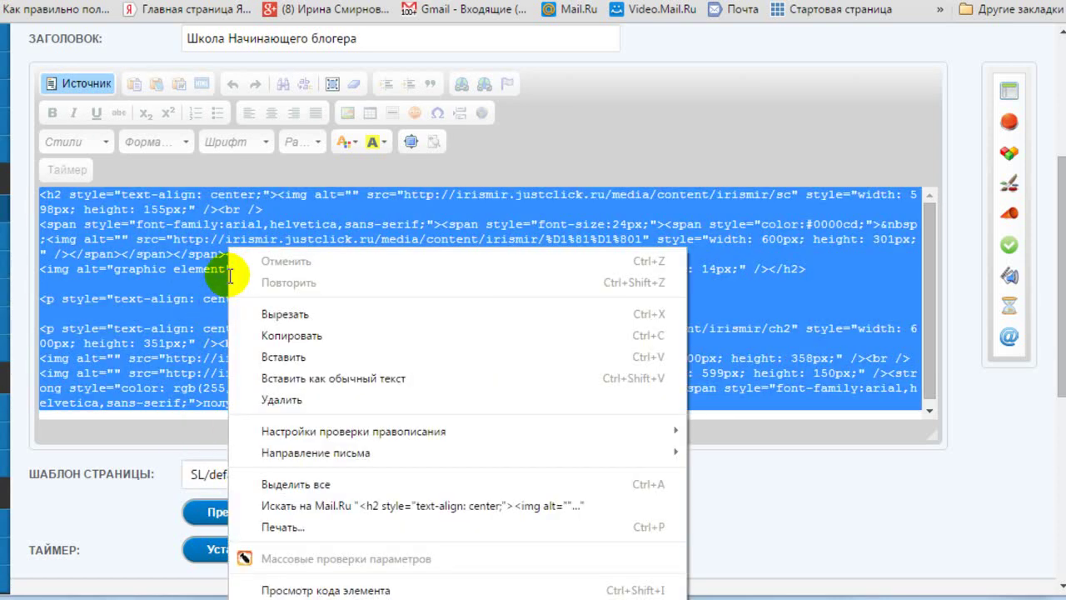
left_click(285, 338)
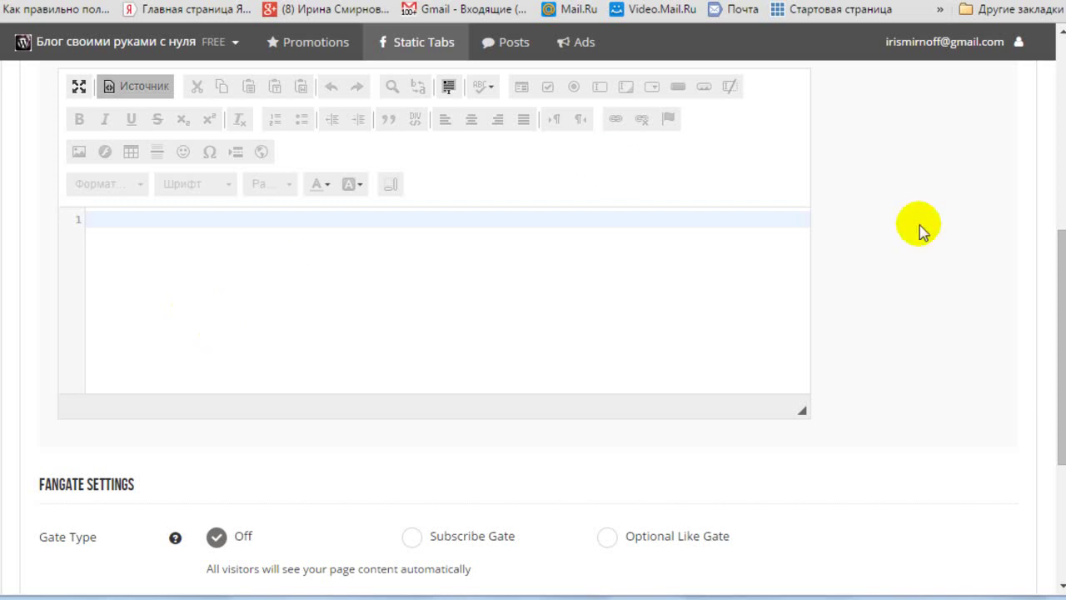
Switch to Woobox, paste the HTML code into the Welcome tab's page source, and show it in visual mode.
key("ctrl+v")
scroll(280, 388, "up", 3)
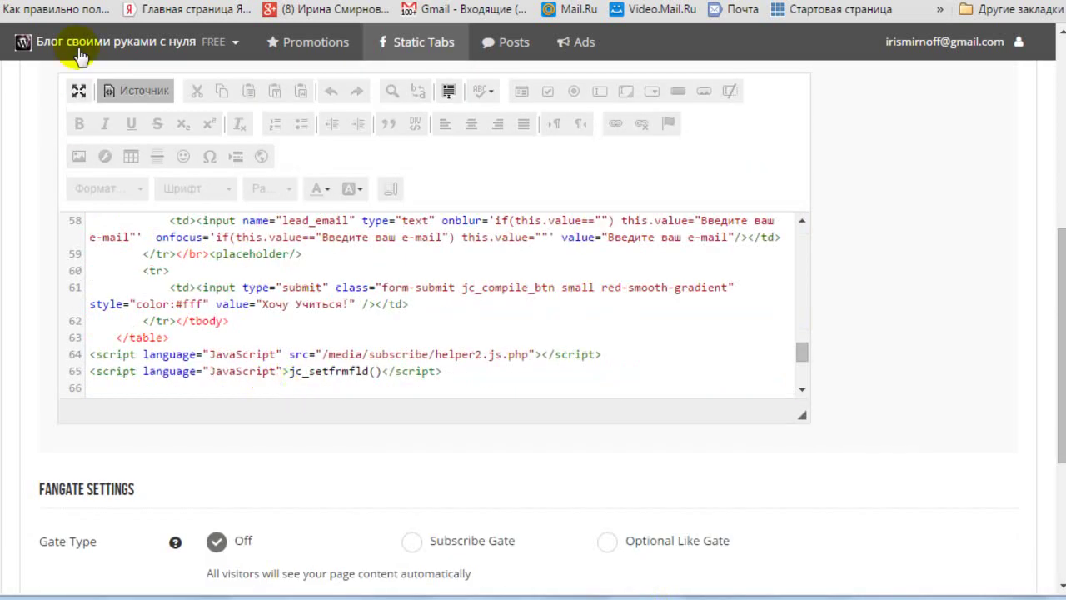
left_click(136, 90)
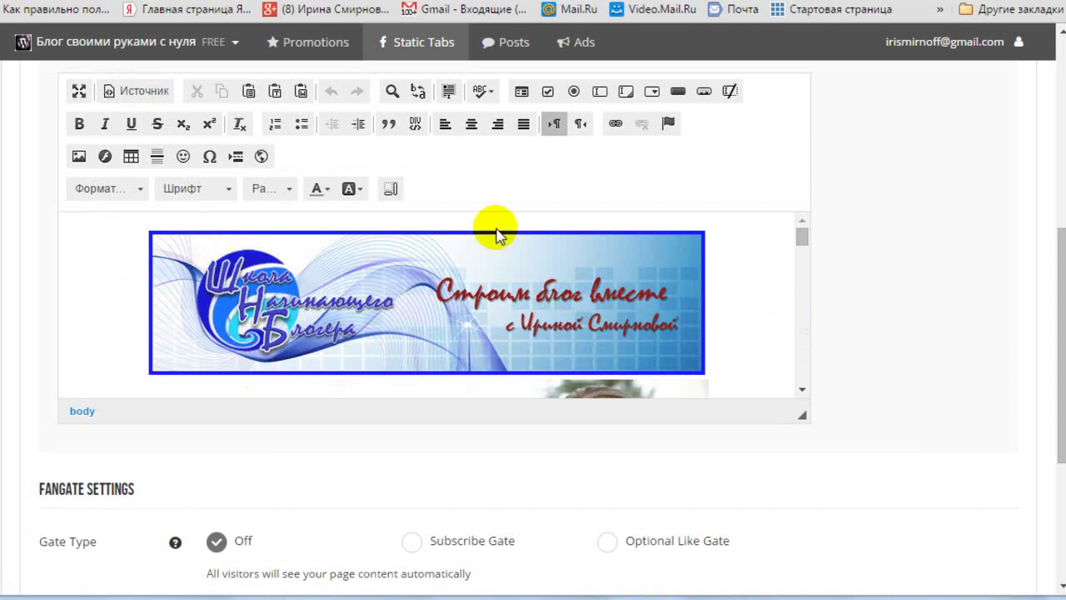
Check the Welcome tab's rendered banner, signup form and remaining content in the editor, and save the tab content settings.
scroll(751, 259, "down", 3)
scroll(751, 259, "down", 10)
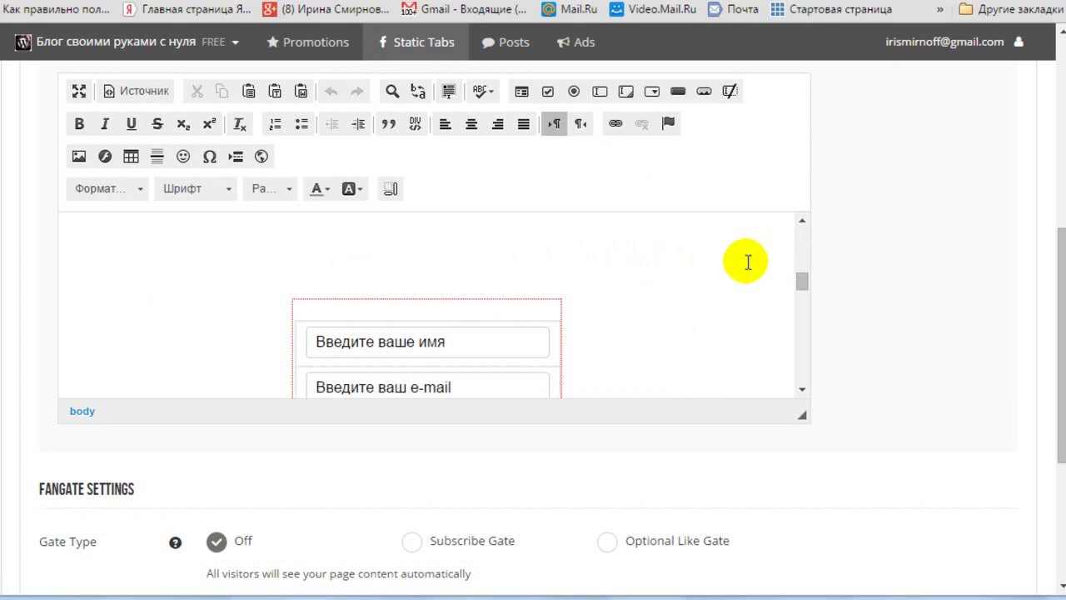
scroll(748, 263, "down", 3)
scroll(748, 262, "up", 15)
scroll(747, 264, "up", 2)
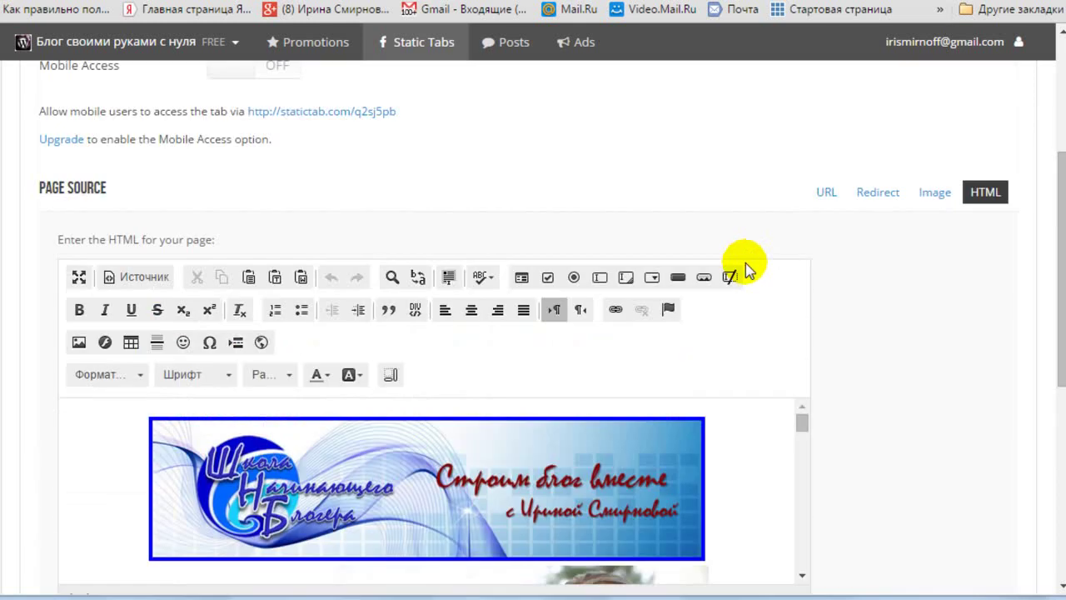
scroll(886, 445, "down", 5)
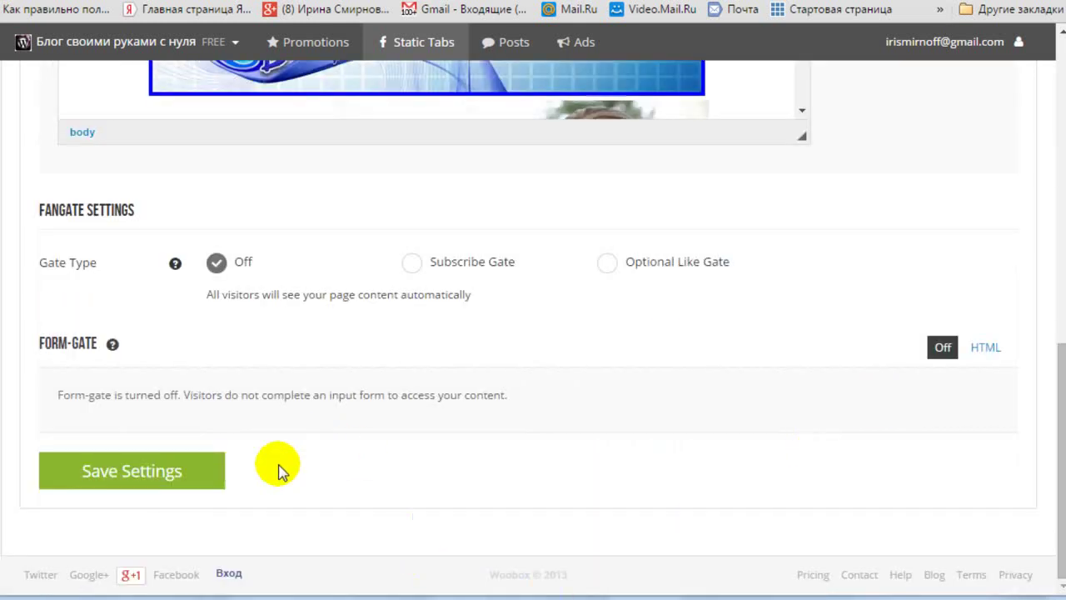
left_click(153, 479)
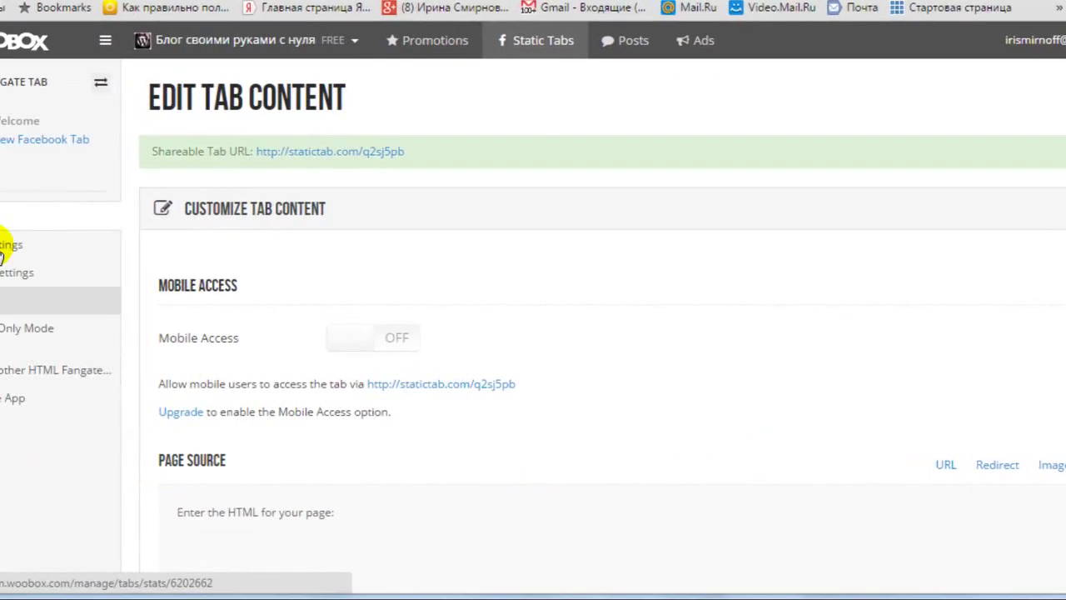
Rename the Welcome tab to "Приглашаю в школу!" in its tab settings and save the change.
left_click(10, 242)
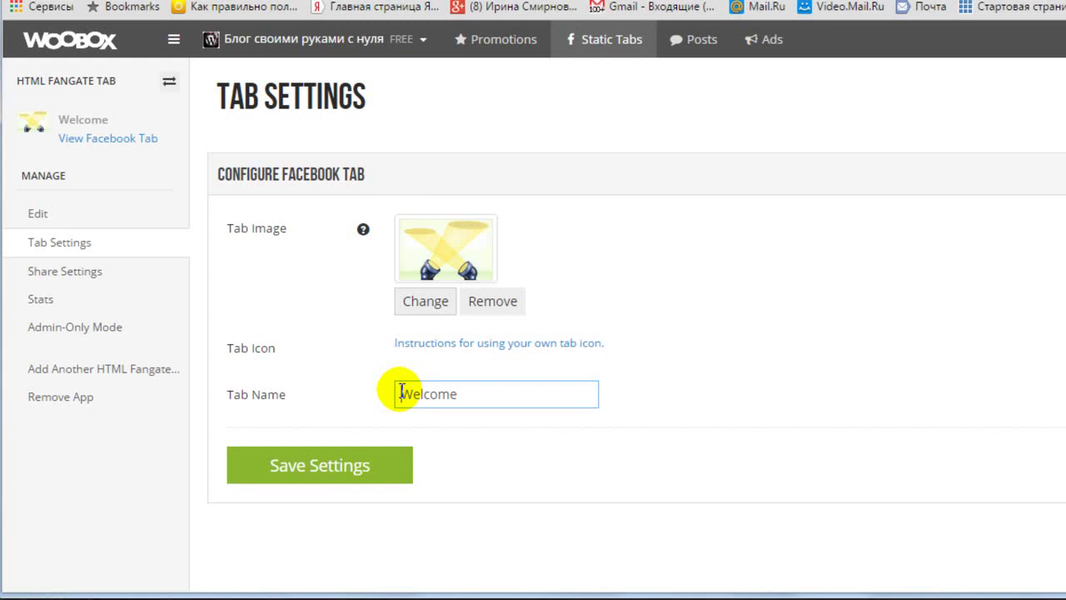
left_click_drag(403, 392, 441, 394)
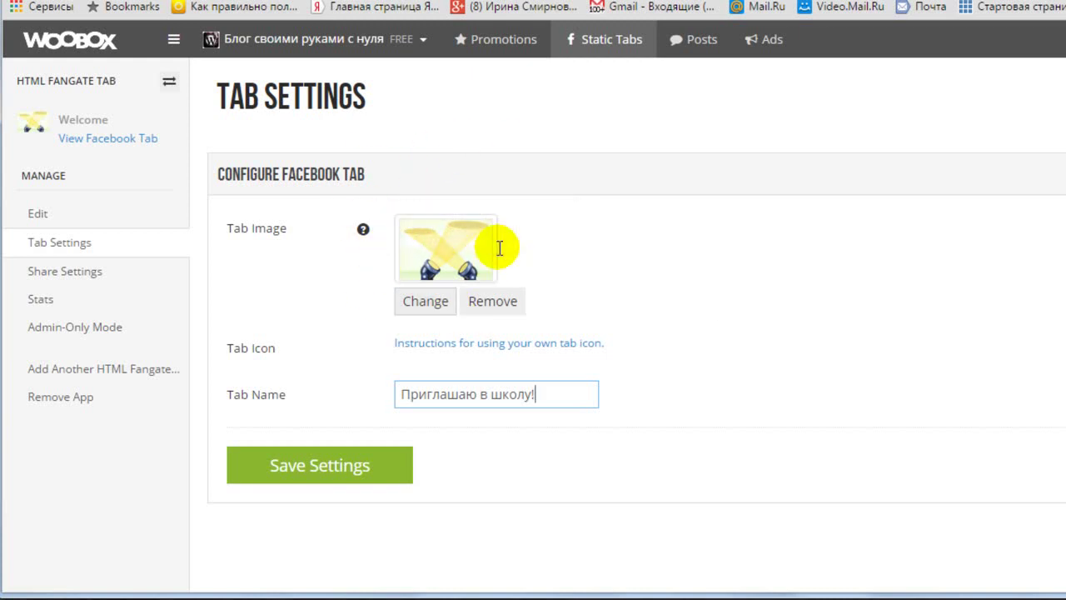
left_click(313, 465)
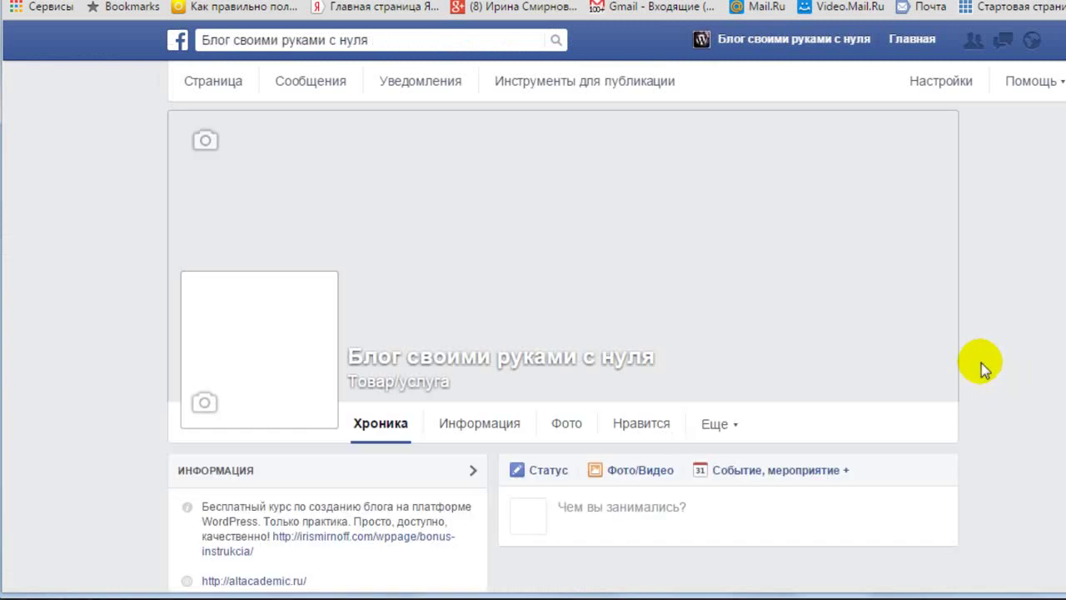
Switch to the "Блог своими руками с нуля" Facebook page, open the "Приглашаю в школу!" tab, and examine its content down to the footer banner.
left_click(737, 426)
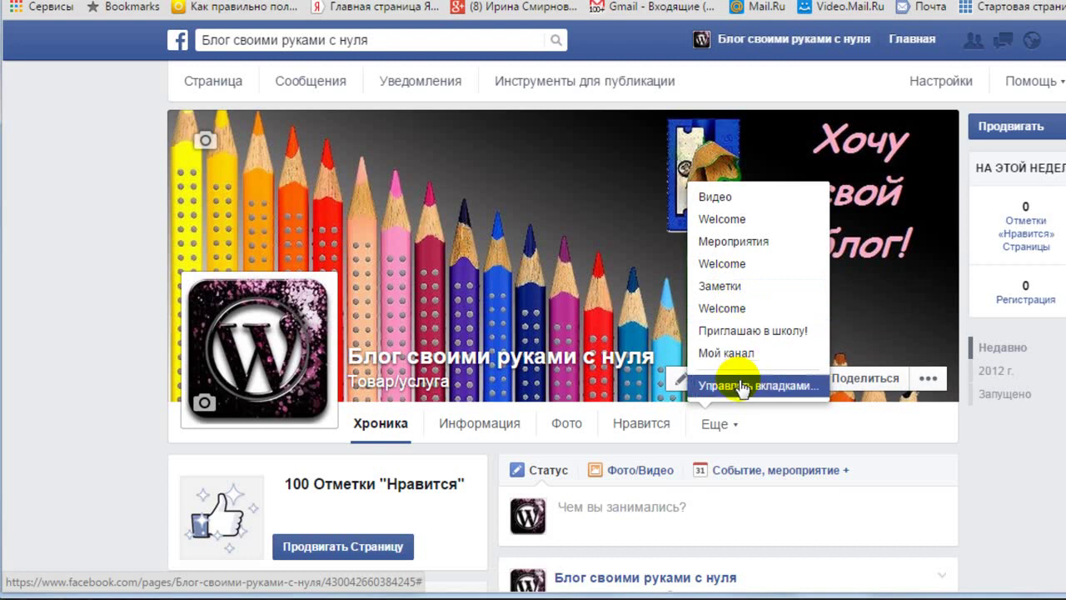
left_click(749, 334)
scroll(961, 219, "down", 5)
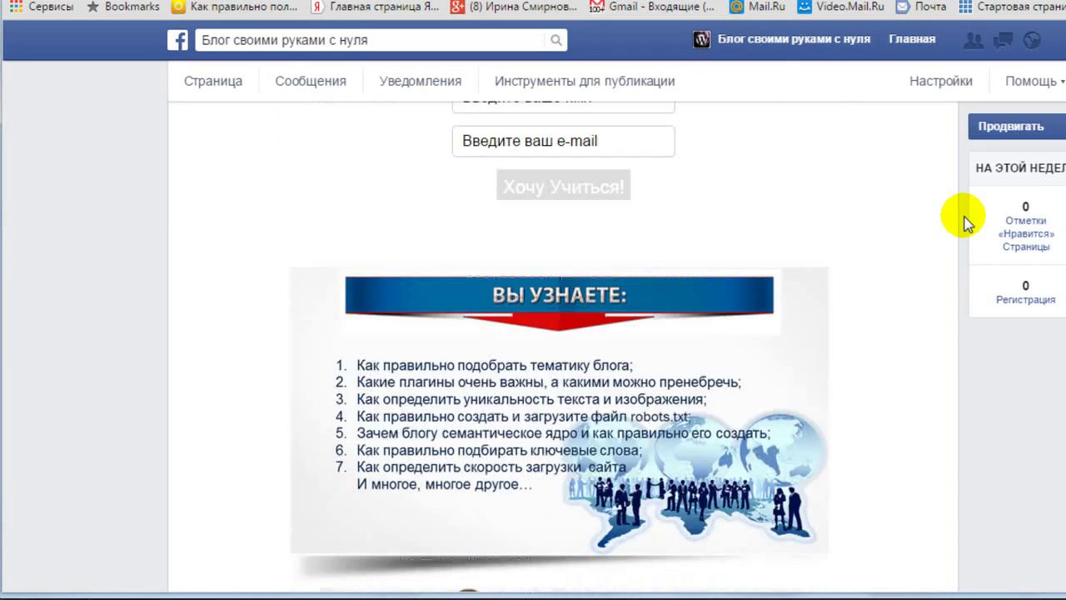
scroll(966, 219, "down", 10)
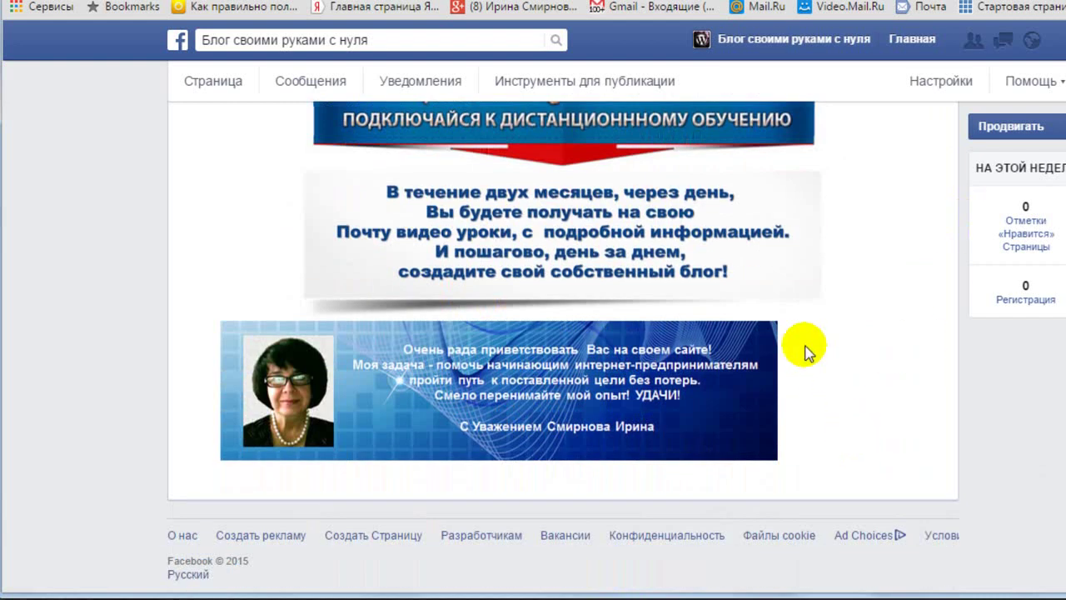
left_click(366, 441)
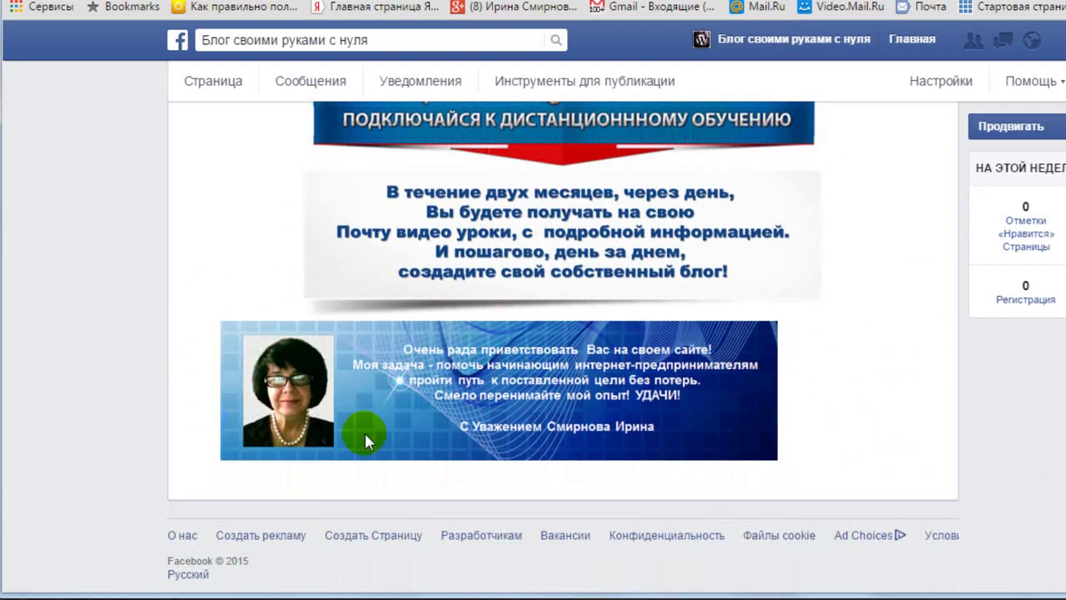
left_click(384, 405)
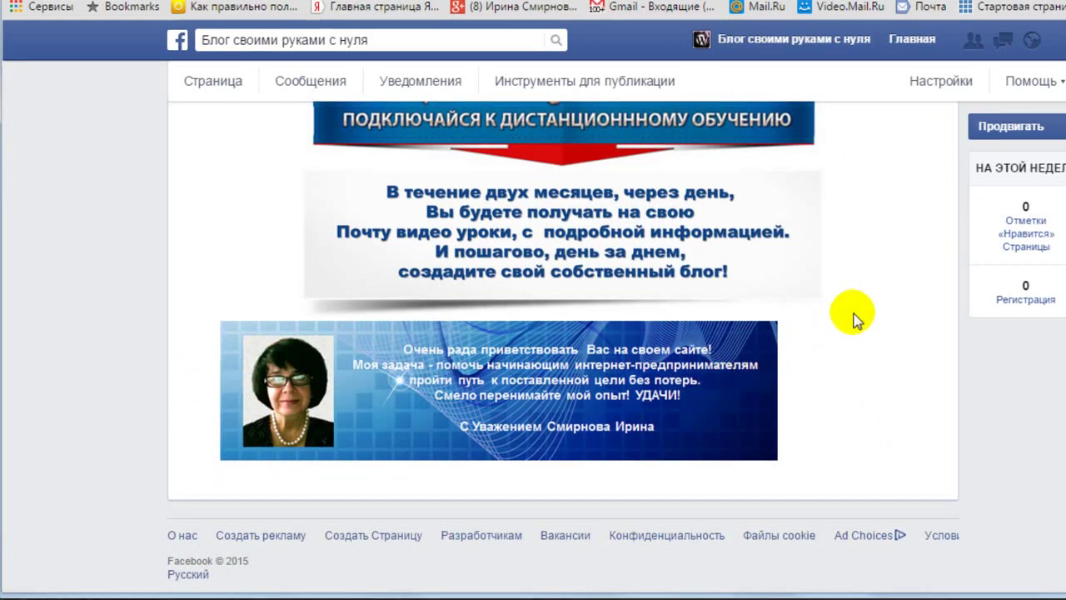
scroll(854, 314, "up", 8)
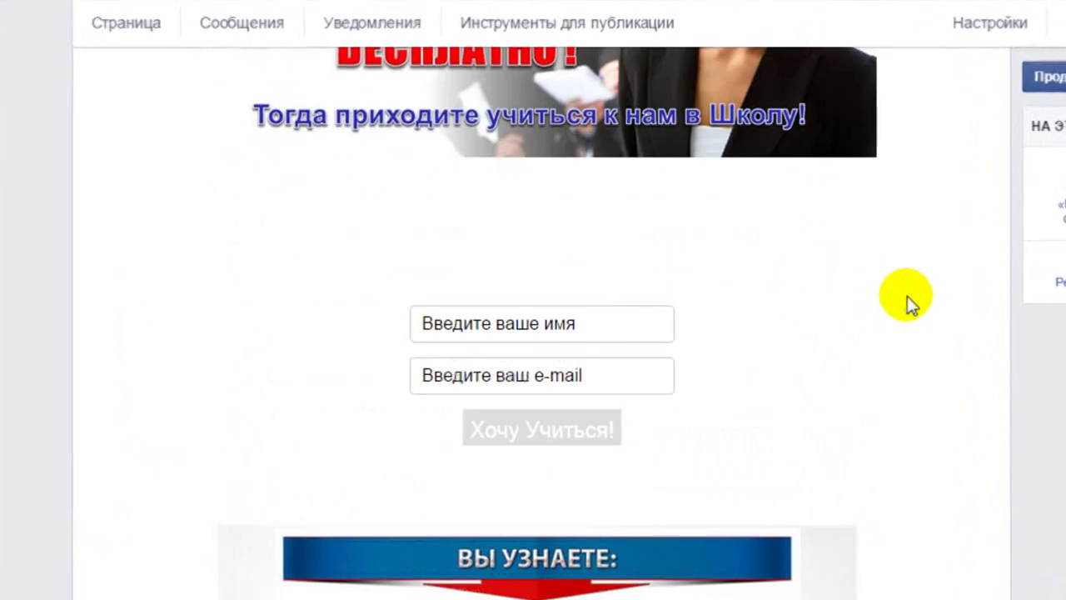
Review the "Приглашаю в школу!" tab again, checking the header banner, the name and e-mail signup form, and the page cover.
scroll(908, 295, "up", 5)
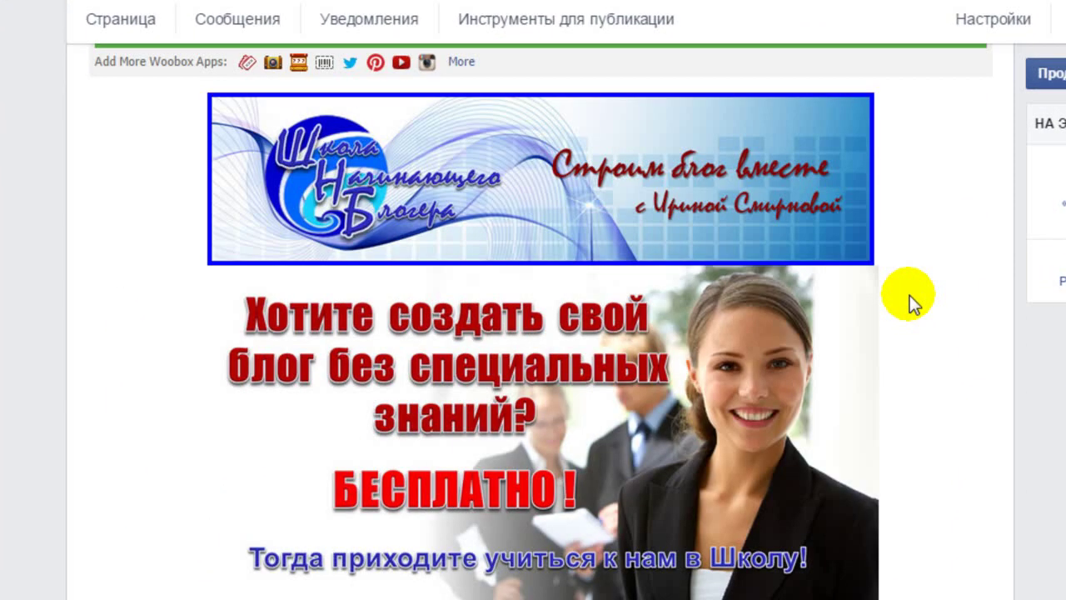
scroll(910, 295, "up", 2)
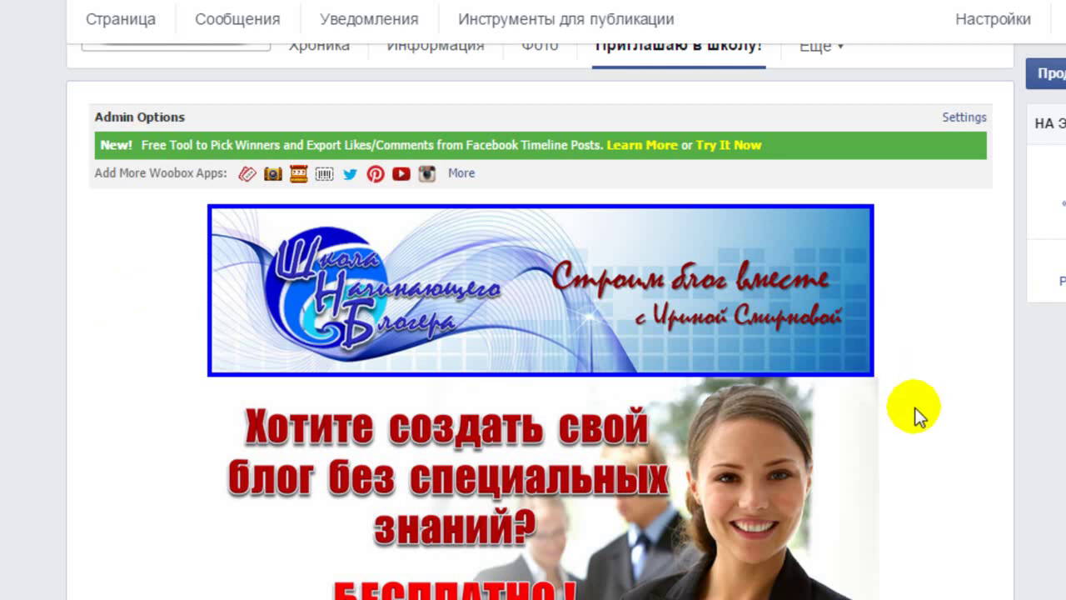
scroll(897, 343, "down", 4)
scroll(897, 343, "down", 4)
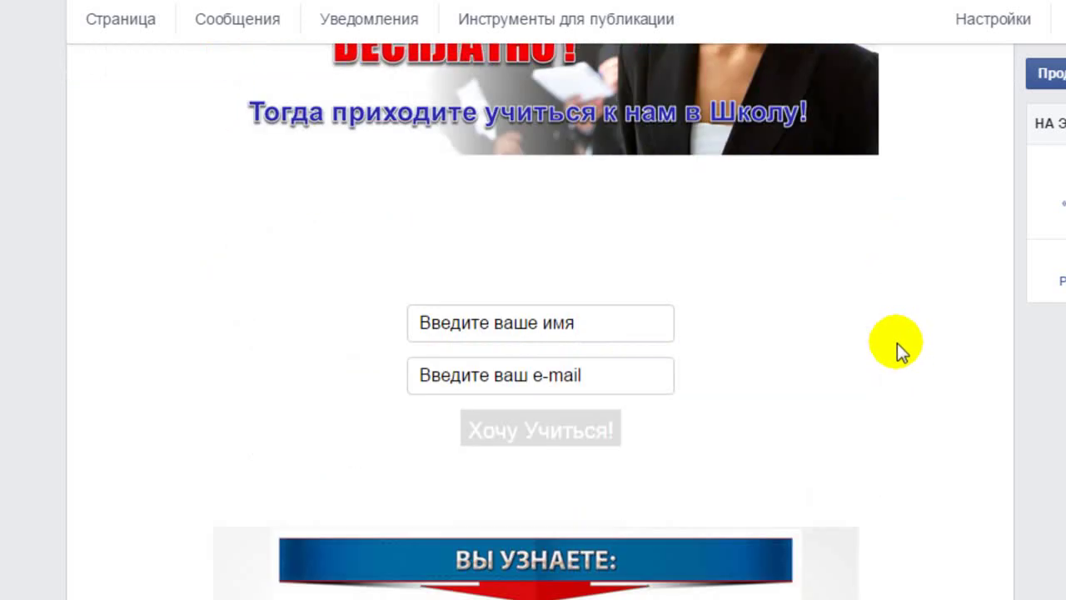
left_click(424, 212)
scroll(924, 386, "up", 9)
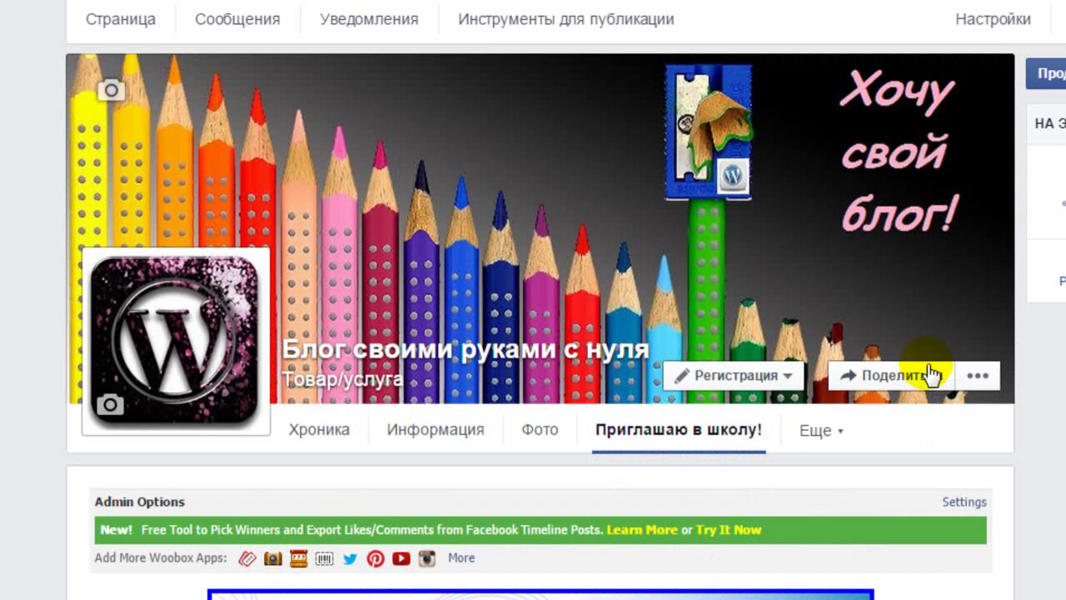
Return to the page's timeline and examine its applications block and the list of additional tabs.
key("alt+Left")
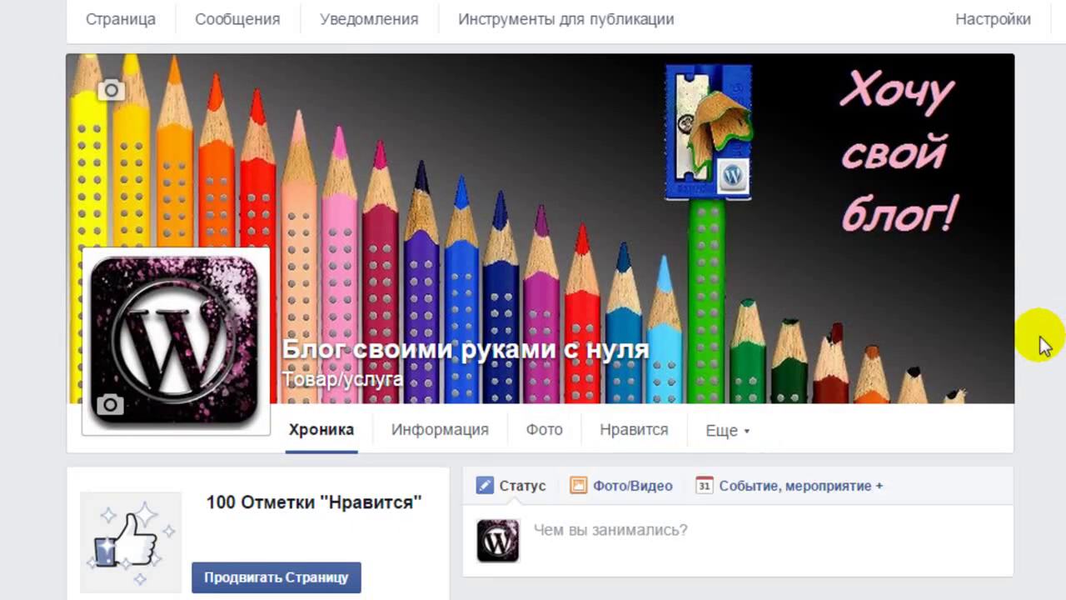
scroll(997, 265, "down", 10)
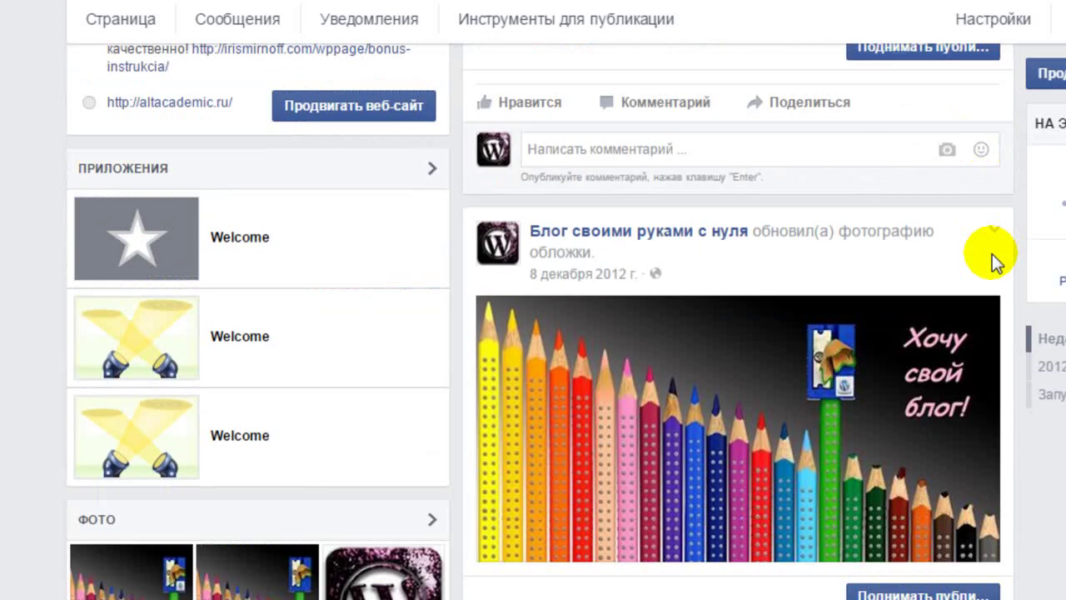
scroll(992, 254, "up", 6)
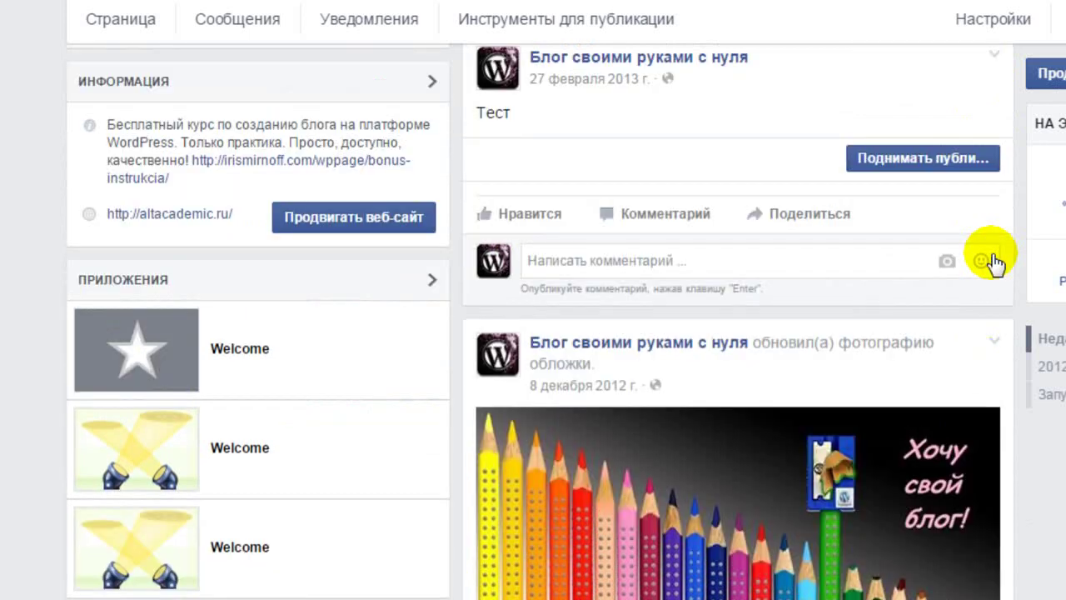
scroll(992, 254, "down", 3)
scroll(992, 254, "up", 5)
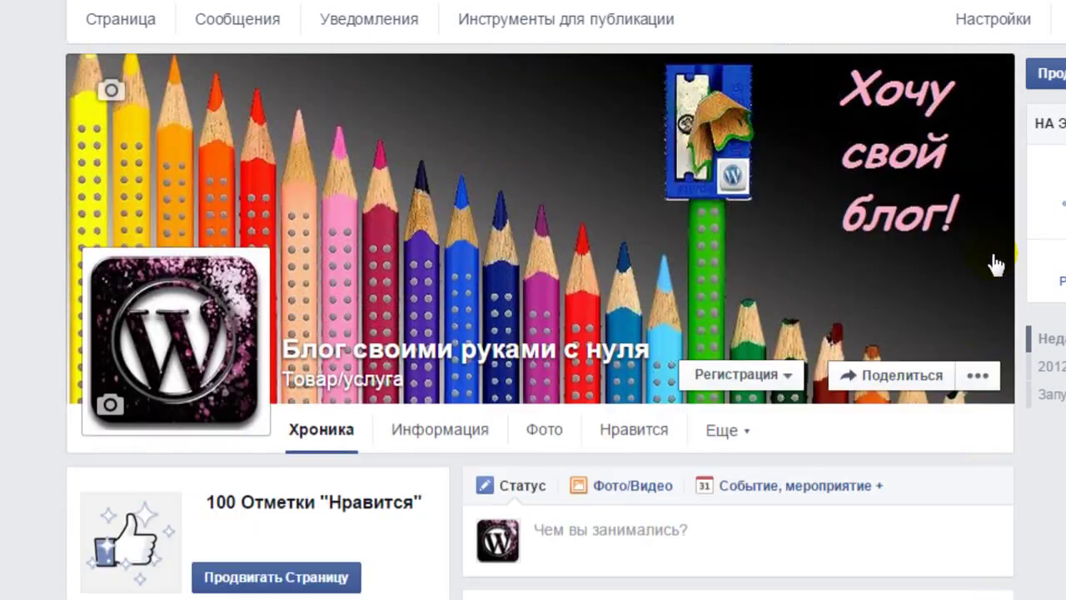
left_click(748, 436)
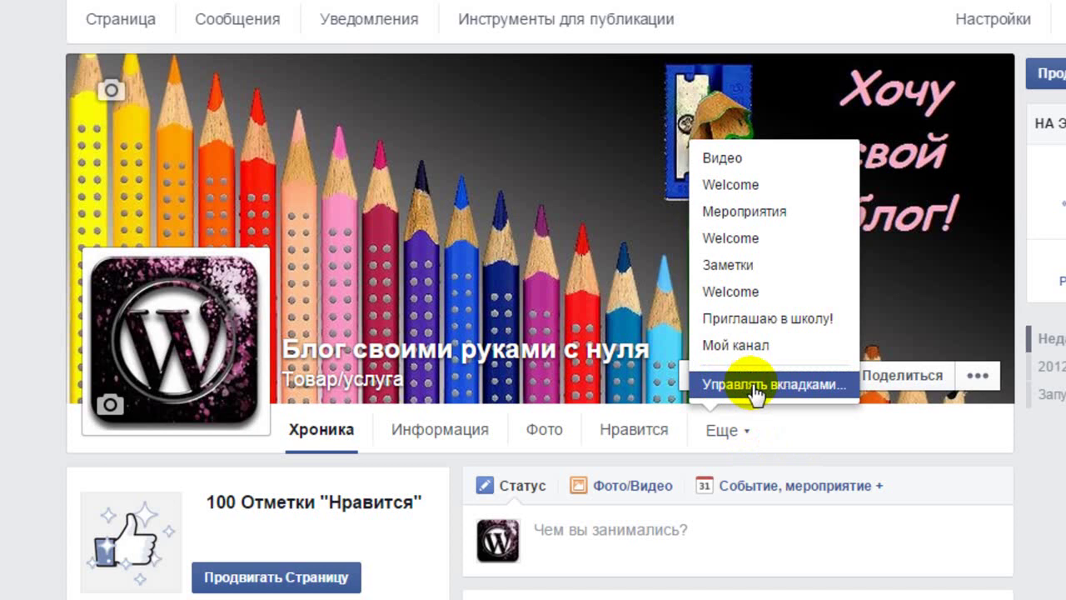
left_click(854, 437)
scroll(798, 359, "down", 10)
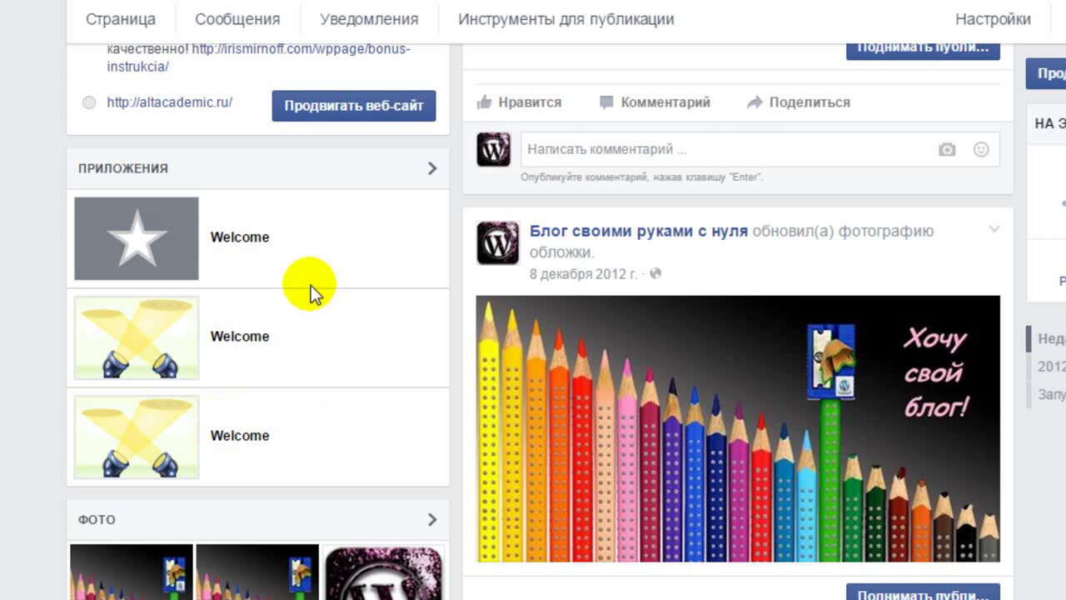
scroll(465, 351, "up", 8)
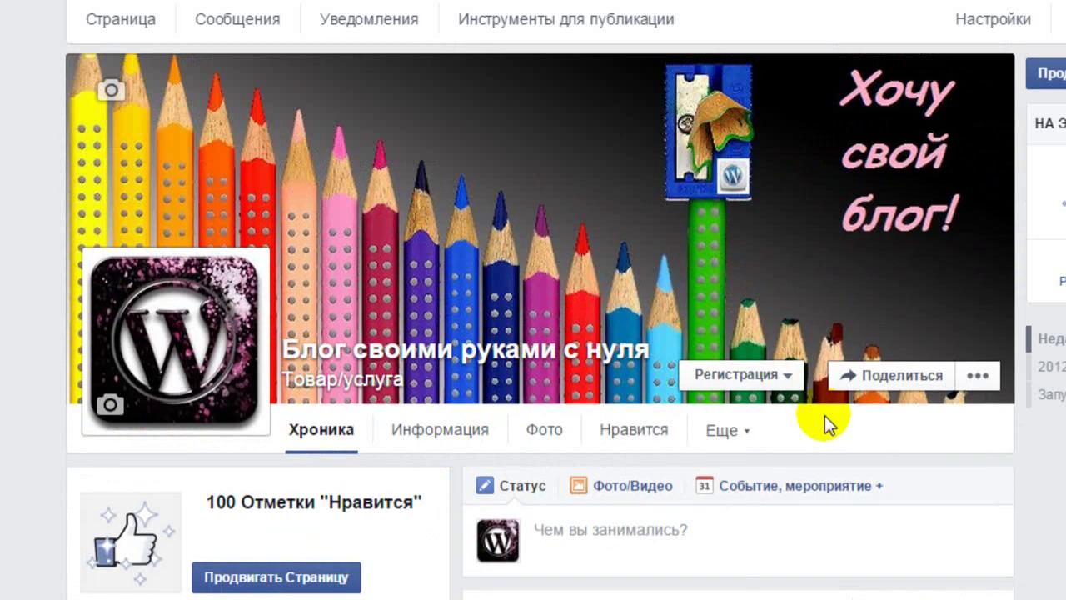
Open the page's tab management and move the "Мой канал" tab directly below "Видео".
scroll(824, 415, "down", 2)
left_click(748, 324)
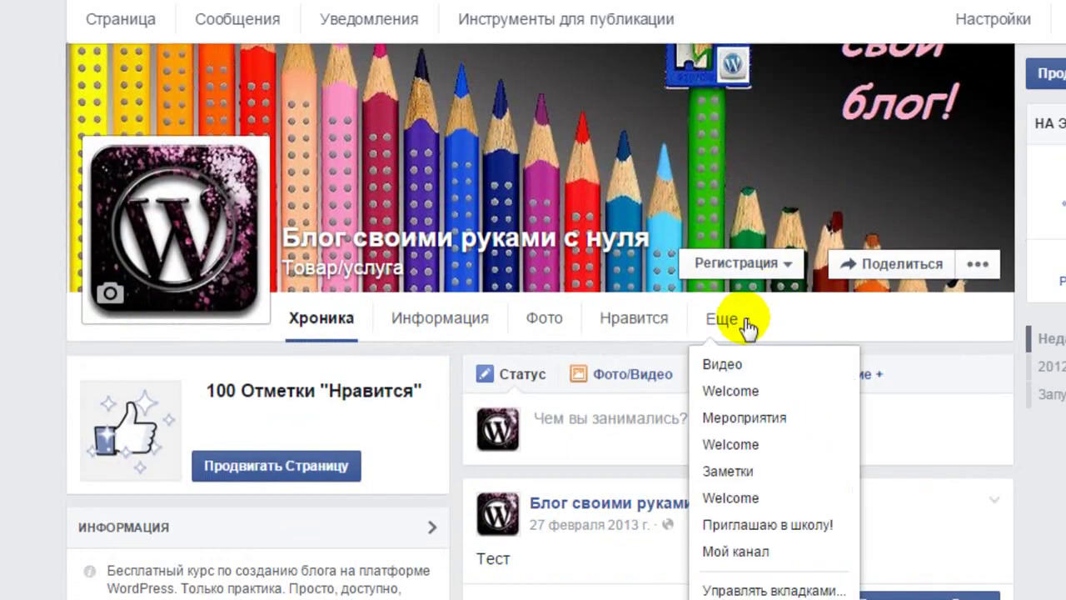
left_click(771, 588)
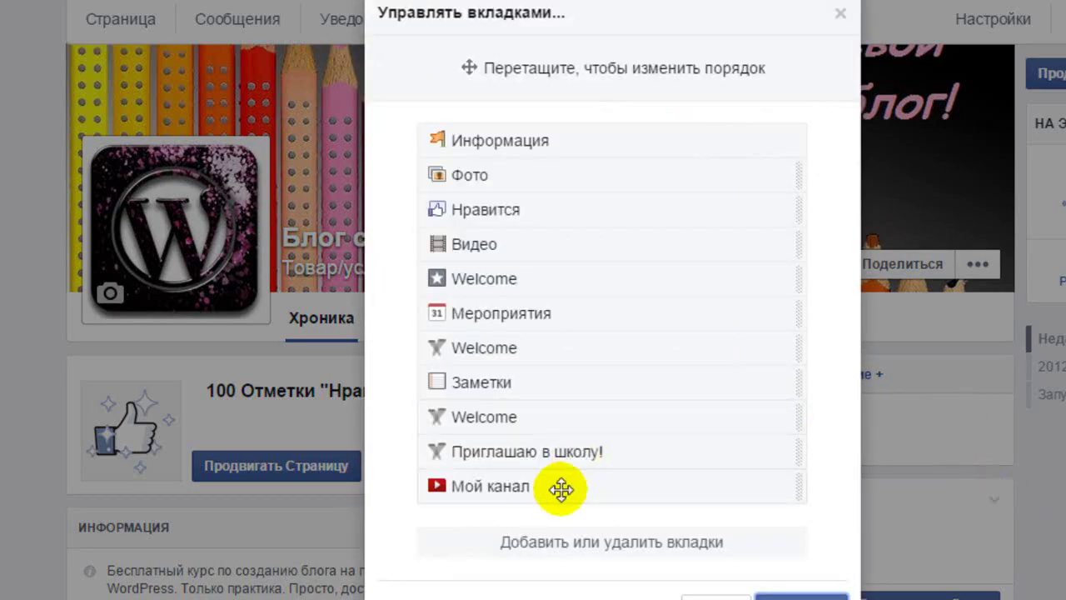
left_click_drag(561, 492, 557, 285)
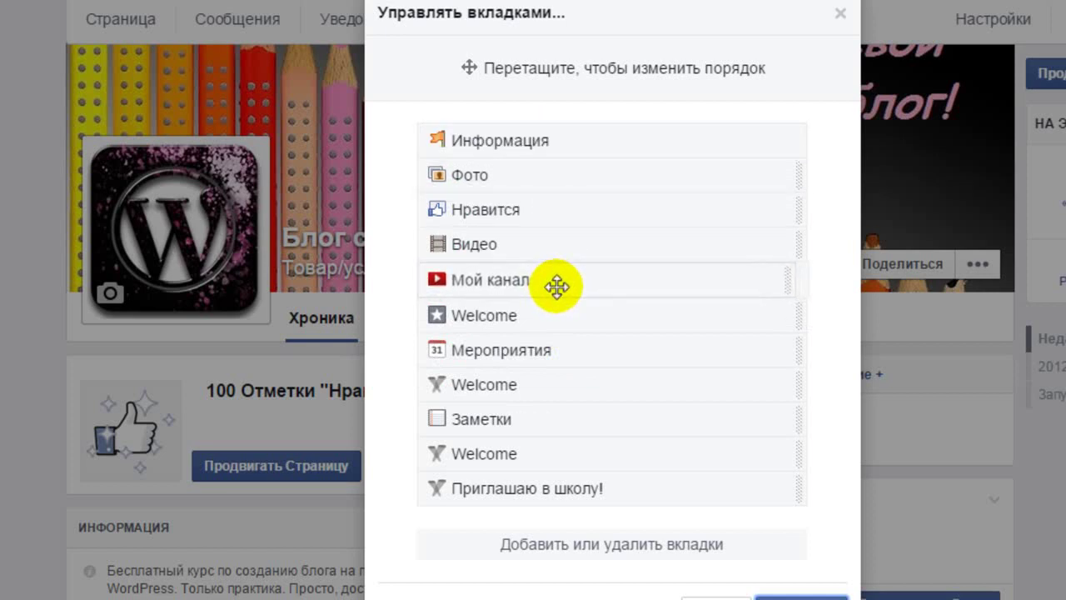